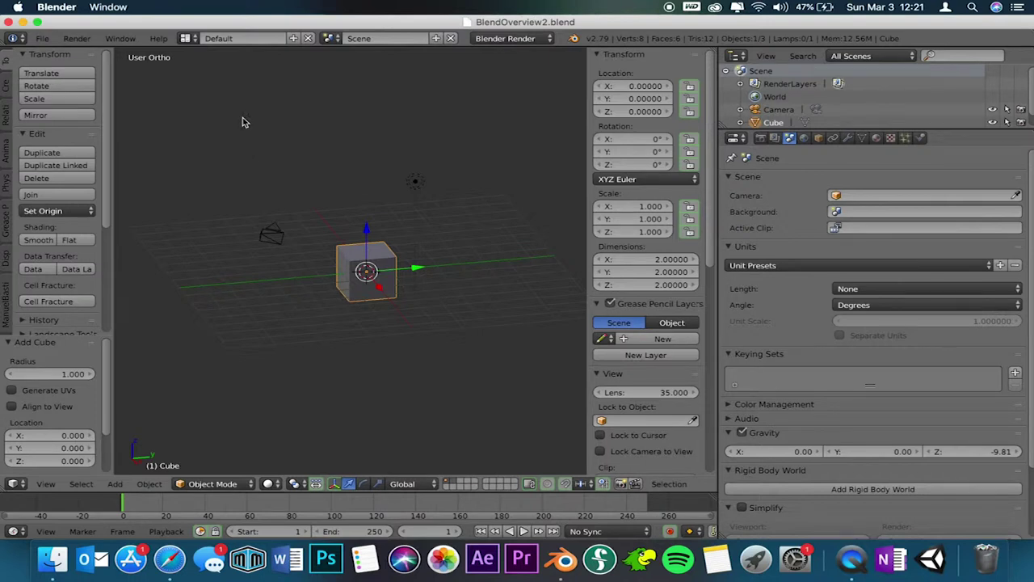
Drag the T tool shelf and N transform sidebar wider so their buttons fit.
{"action": "left_click", "coordinate": [51, 37]}
{"action": "scroll", "coordinate": [342, 120], "scroll_direction": "down", "scroll_amount": 4}
{"action": "scroll", "coordinate": [342, 119], "scroll_direction": "right", "scroll_amount": 6}
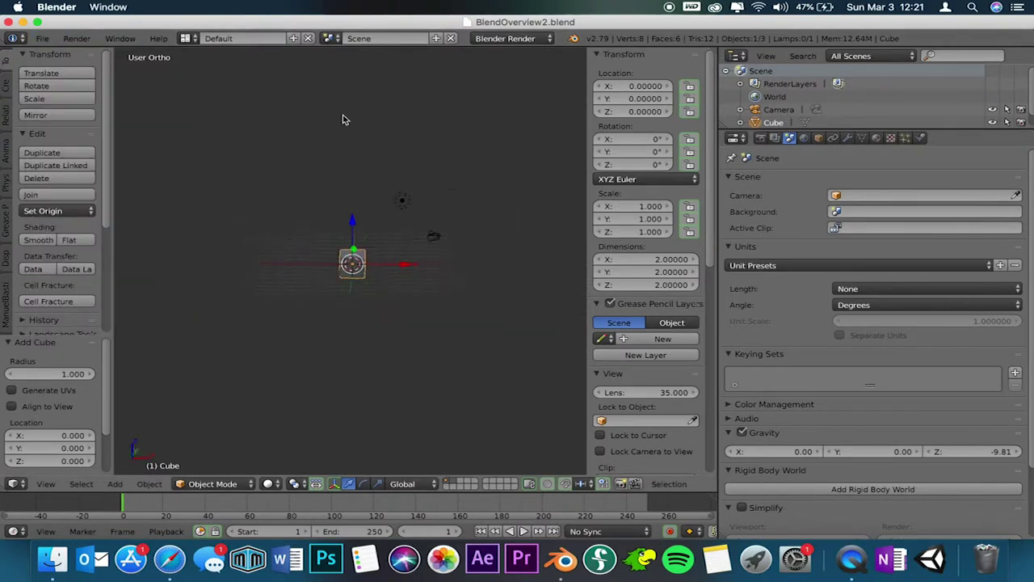
{"action": "scroll", "coordinate": [343, 119], "scroll_direction": "right", "scroll_amount": 1}
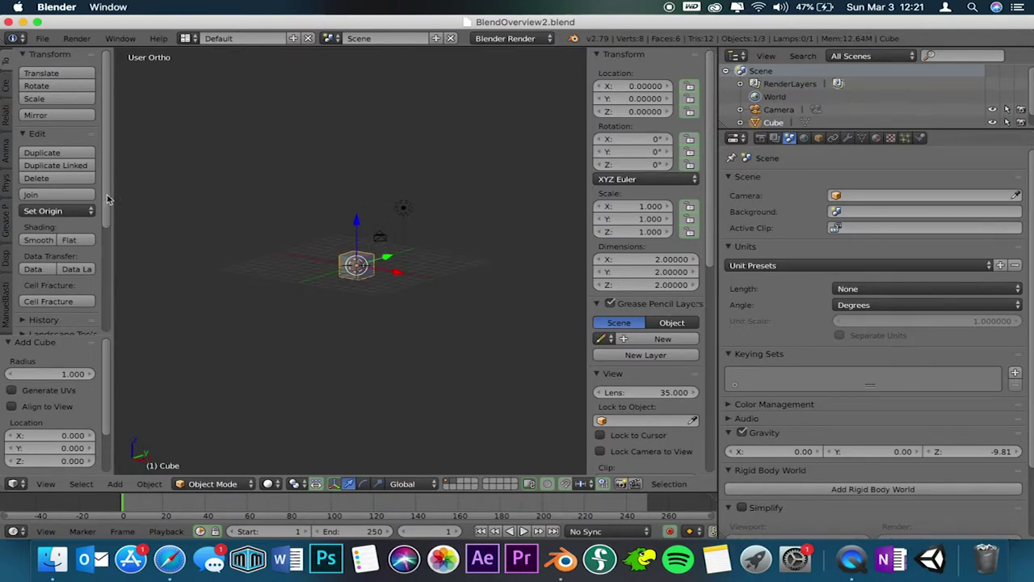
{"action": "left_click_drag", "start_coordinate": [110, 194], "coordinate": [205, 193]}
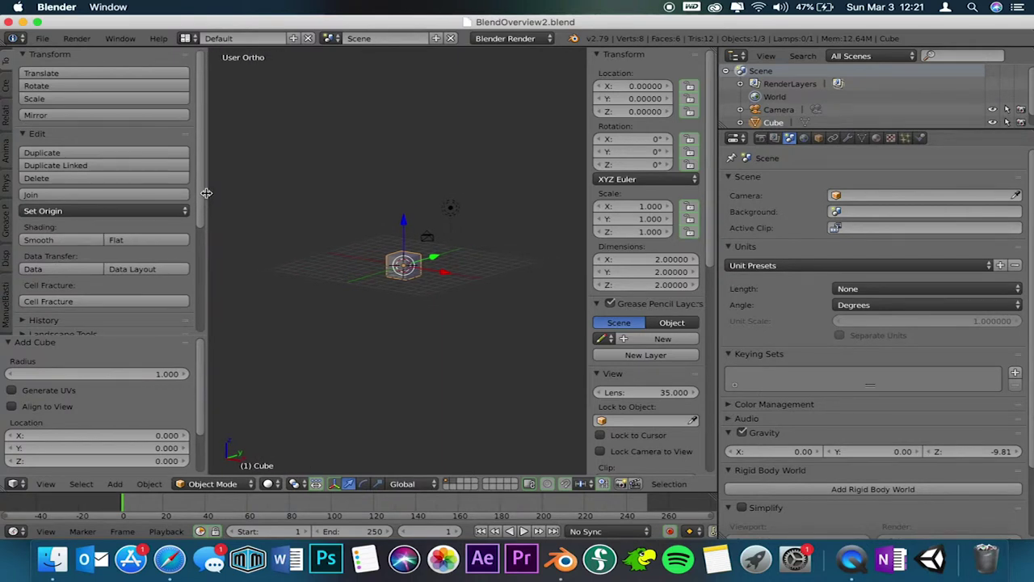
{"action": "left_click_drag", "start_coordinate": [587, 191], "coordinate": [559, 192]}
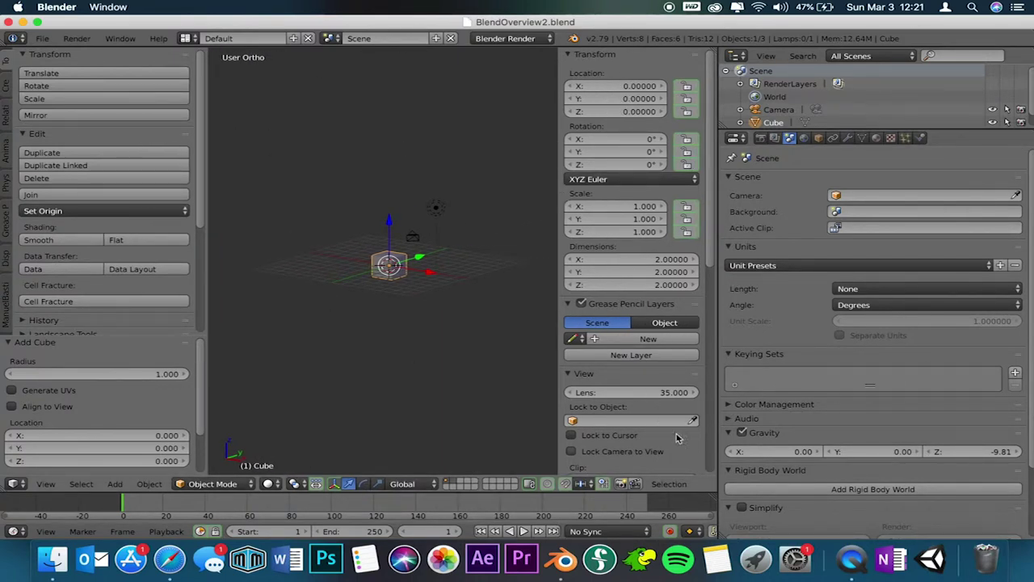
Open User Preferences from the File menu and view the Interface, then Editing pages.
{"action": "left_click", "coordinate": [42, 38]}
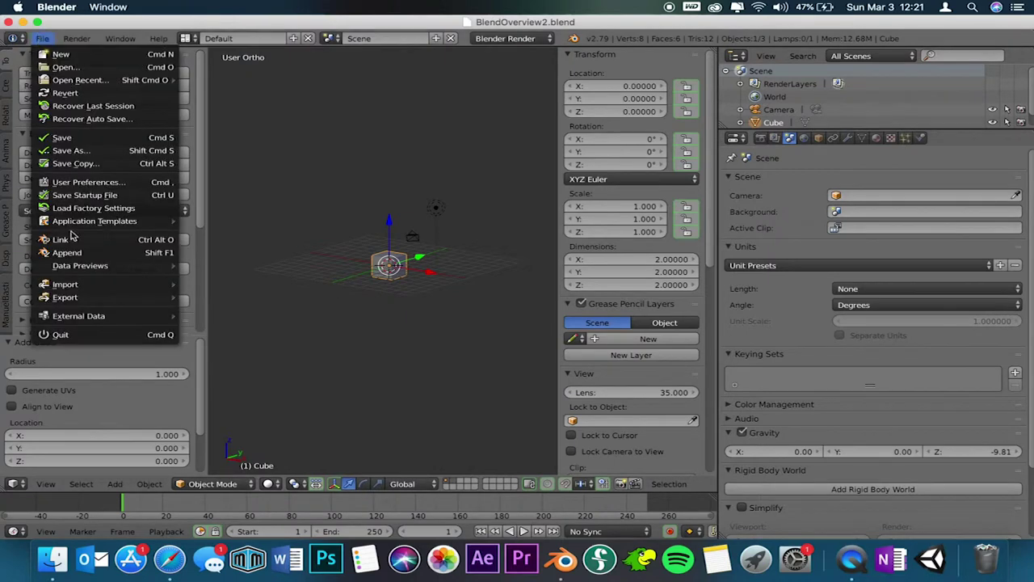
{"action": "left_click", "coordinate": [103, 183]}
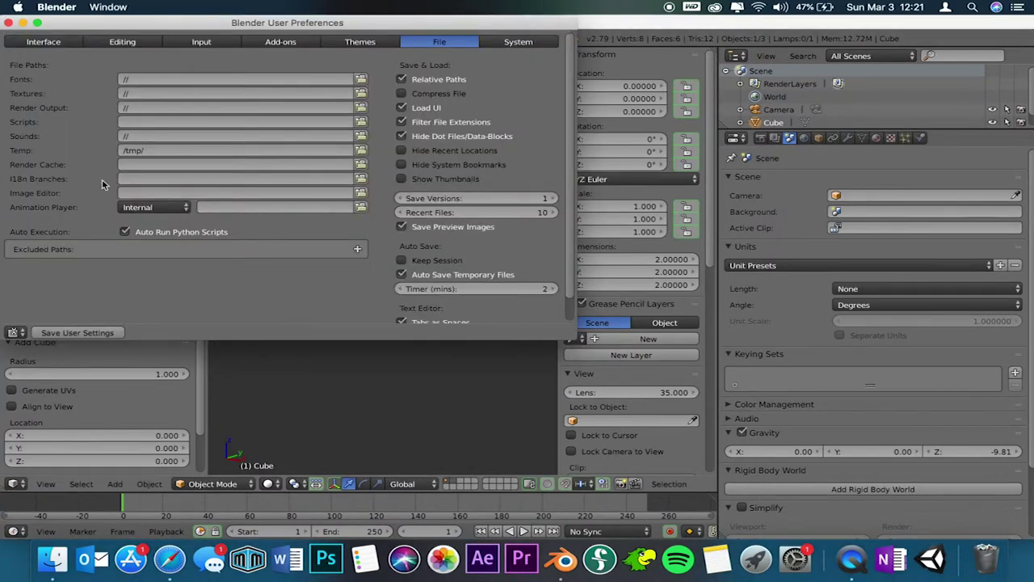
{"action": "left_click", "coordinate": [45, 42]}
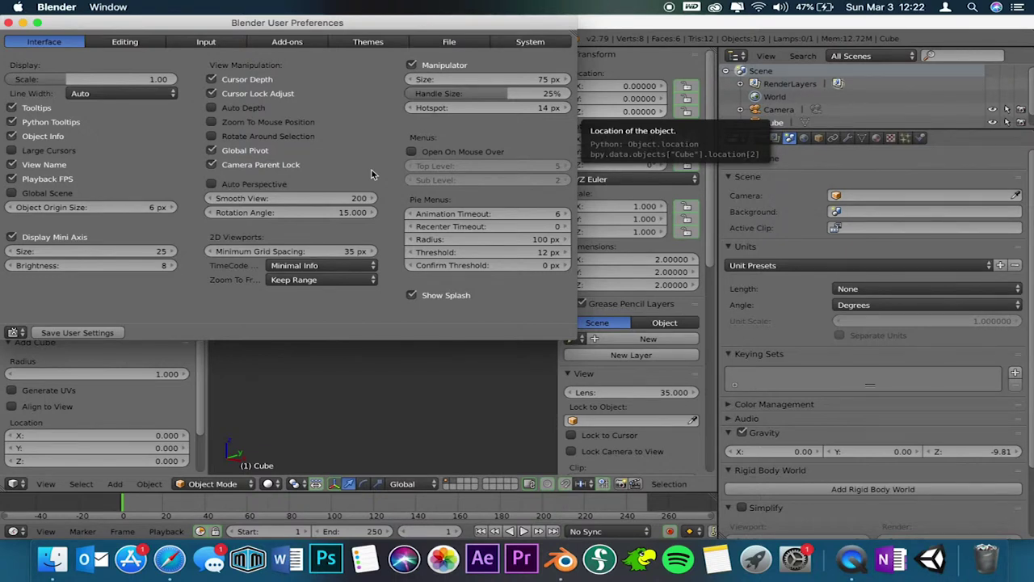
{"action": "left_click", "coordinate": [140, 46]}
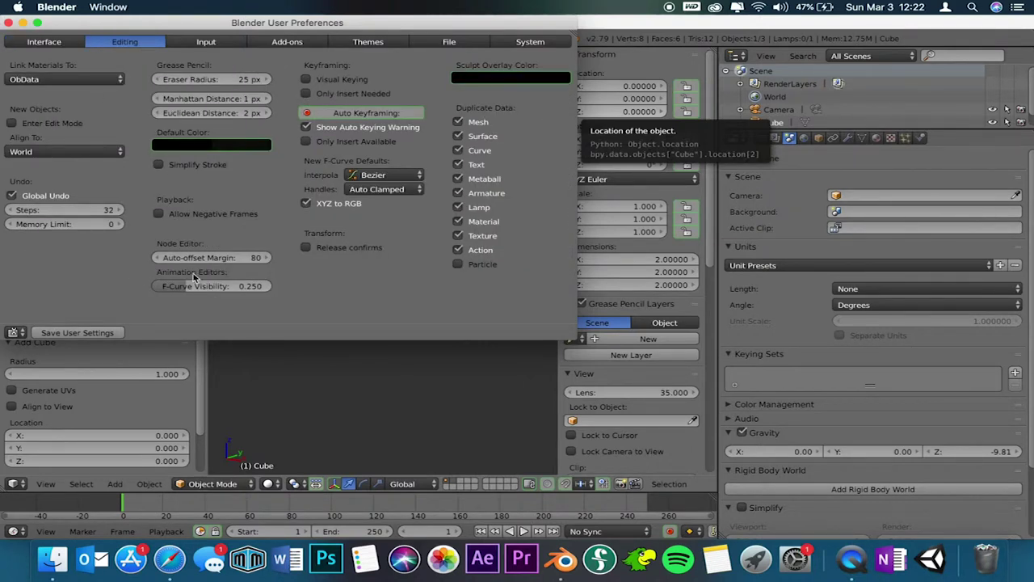
{"action": "left_click", "coordinate": [97, 151]}
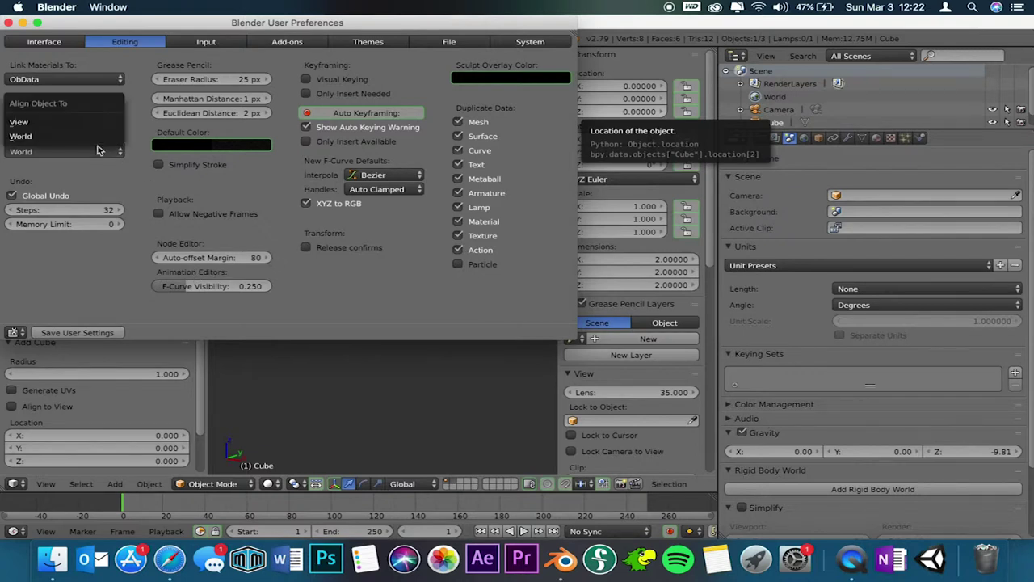
{"action": "left_click", "coordinate": [99, 149]}
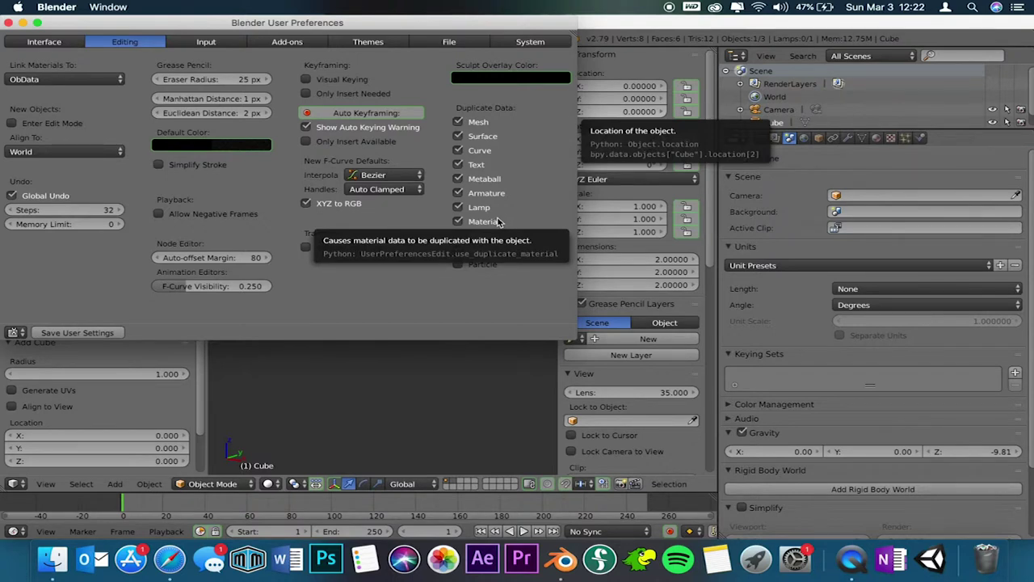
Show the Input page, toggling the Window keymap category and scrolling through the keymap list.
{"action": "left_click", "coordinate": [199, 45]}
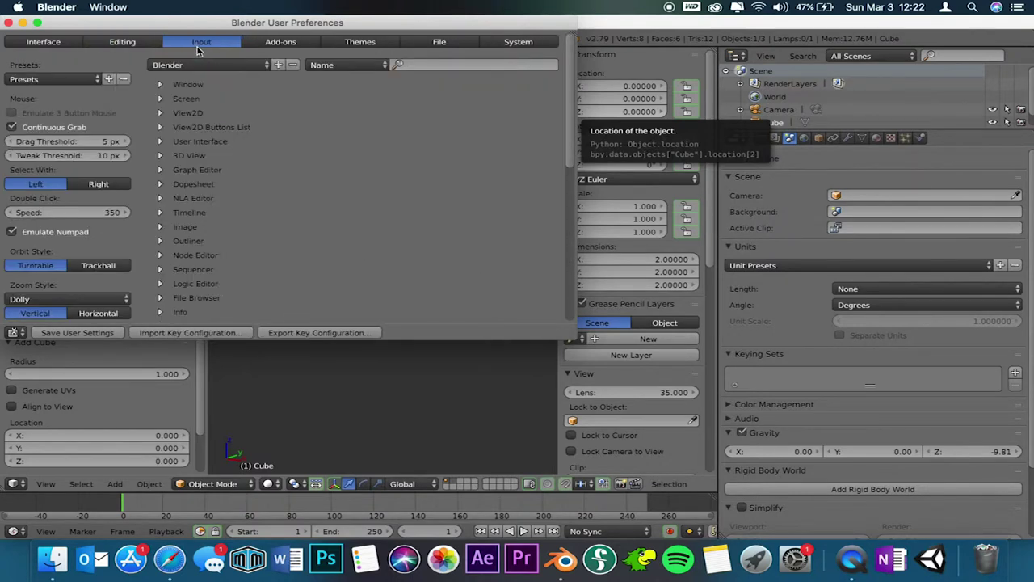
{"action": "left_click", "coordinate": [161, 84]}
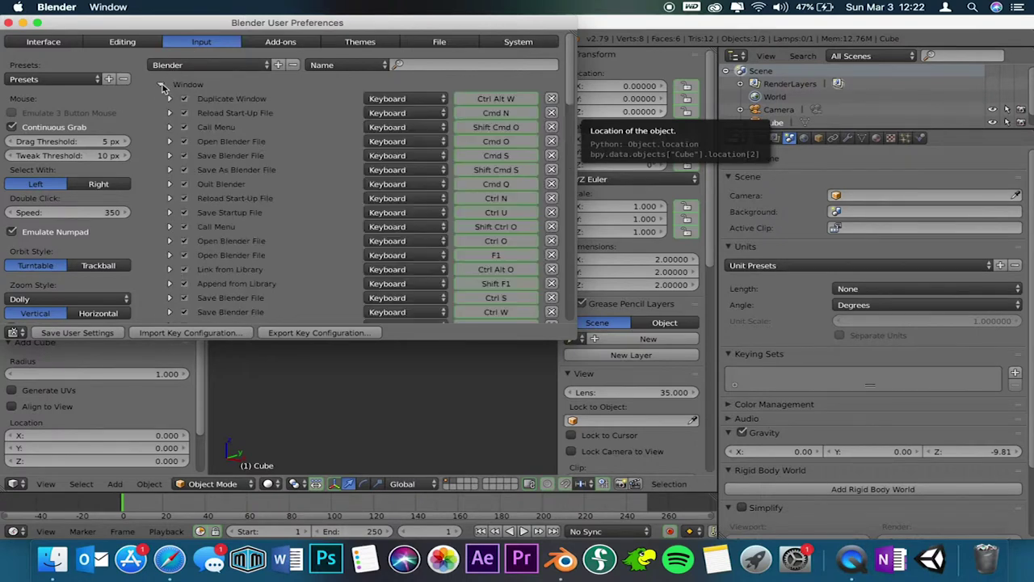
{"action": "left_click", "coordinate": [161, 86]}
{"action": "left_click", "coordinate": [161, 85]}
{"action": "left_click", "coordinate": [162, 85]}
{"action": "scroll", "coordinate": [185, 214], "scroll_direction": "down", "scroll_amount": 10}
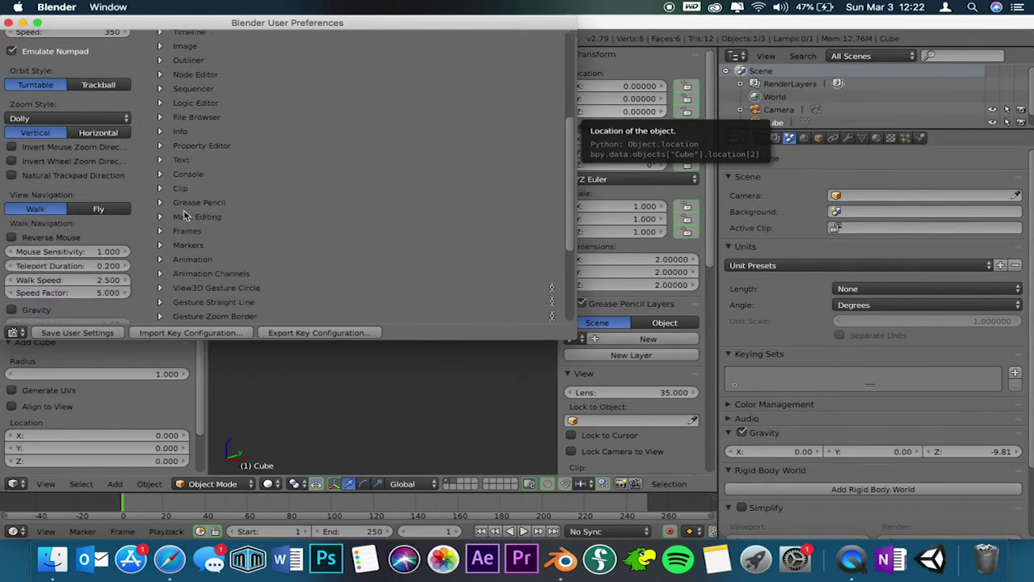
{"action": "scroll", "coordinate": [184, 214], "scroll_direction": "up", "scroll_amount": 10}
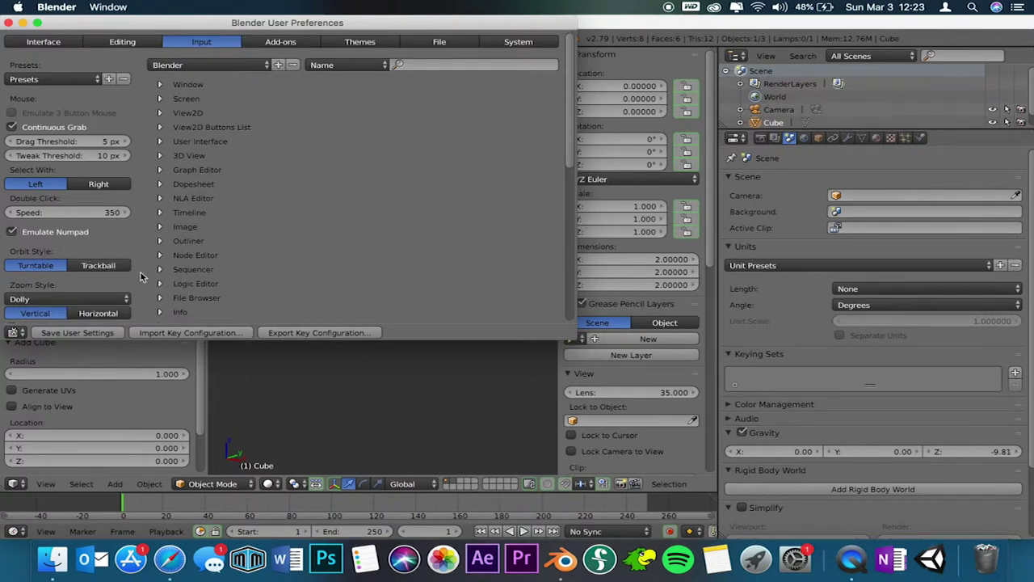
{"action": "scroll", "coordinate": [140, 276], "scroll_direction": "down", "scroll_amount": 3}
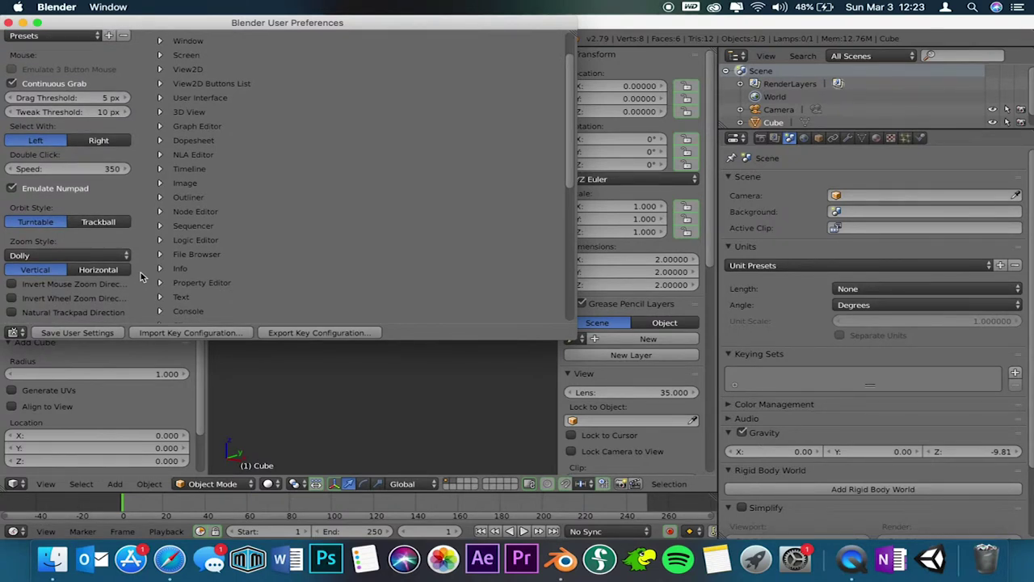
{"action": "left_click", "coordinate": [100, 256]}
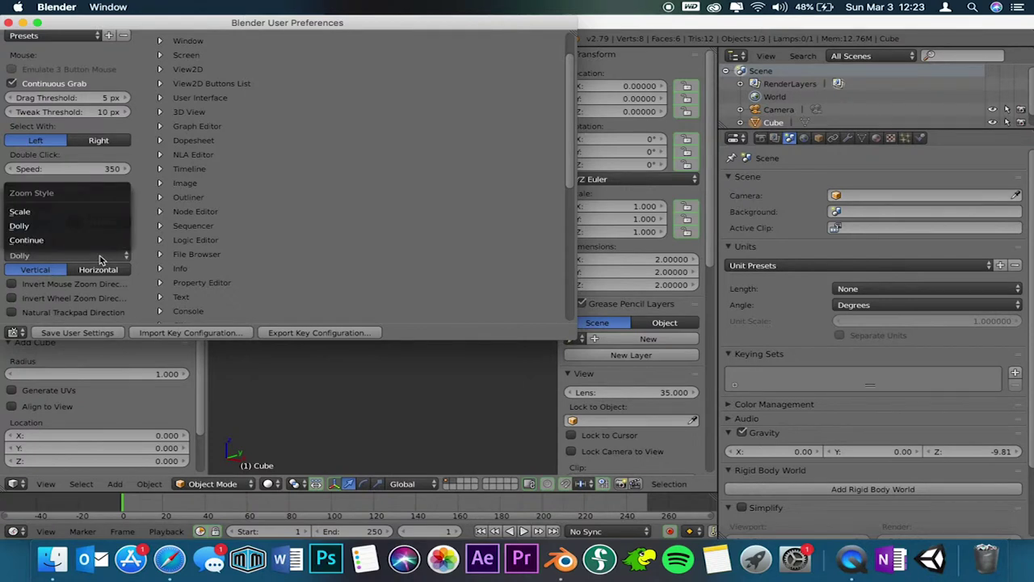
{"action": "left_click", "coordinate": [101, 257]}
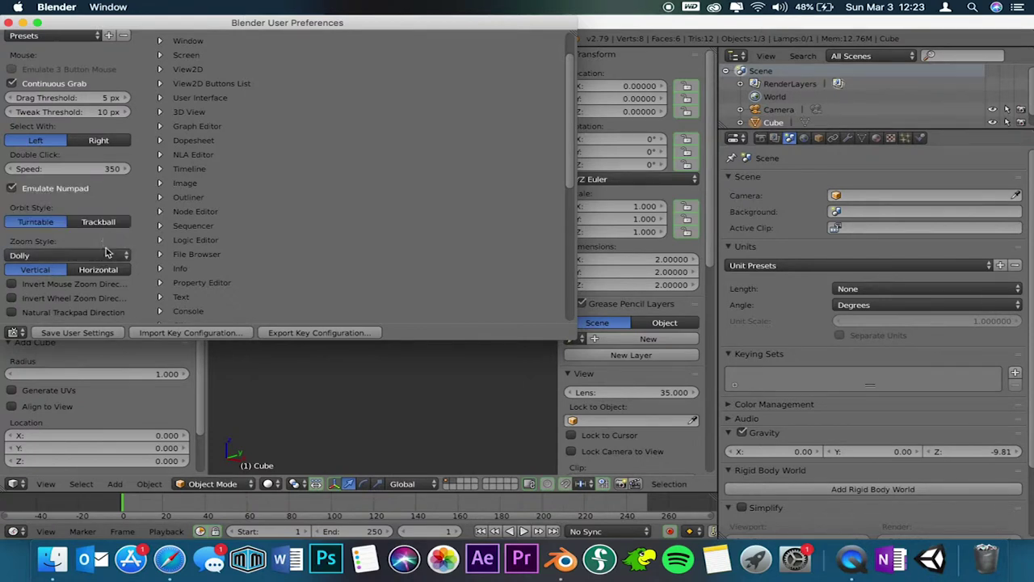
{"action": "left_click", "coordinate": [107, 256]}
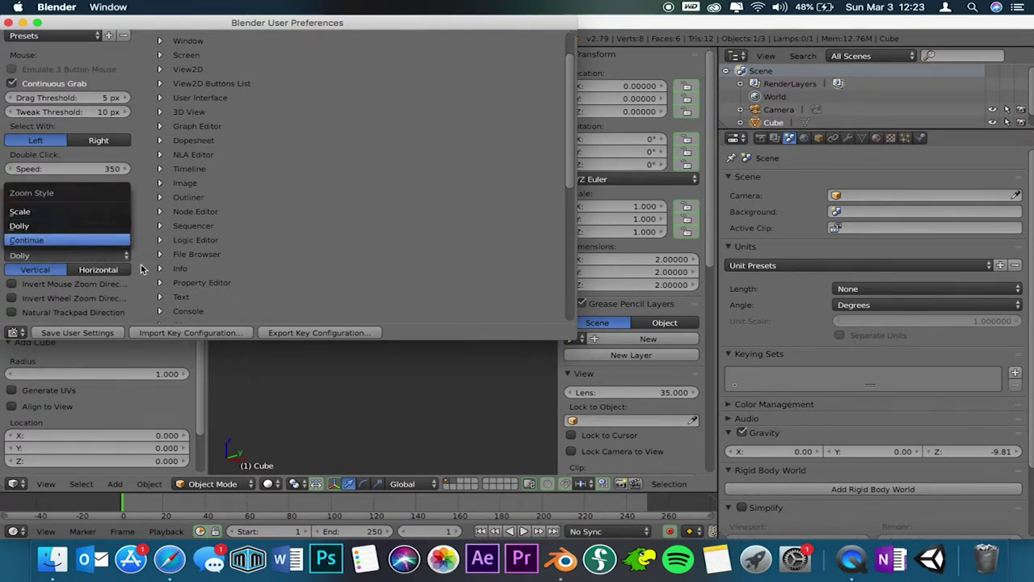
{"action": "left_click", "coordinate": [97, 254]}
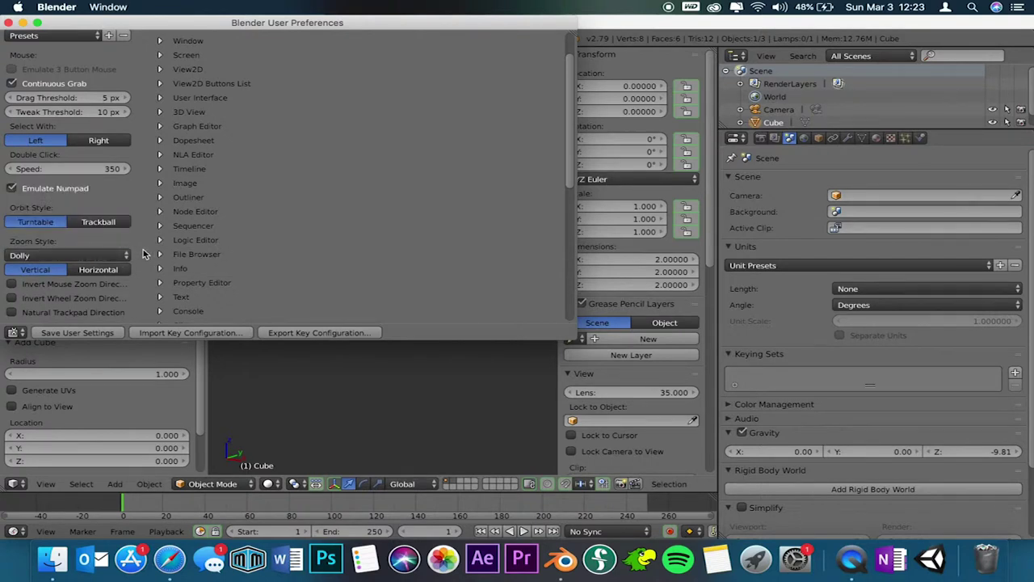
{"action": "scroll", "coordinate": [143, 253], "scroll_direction": "down", "scroll_amount": 5}
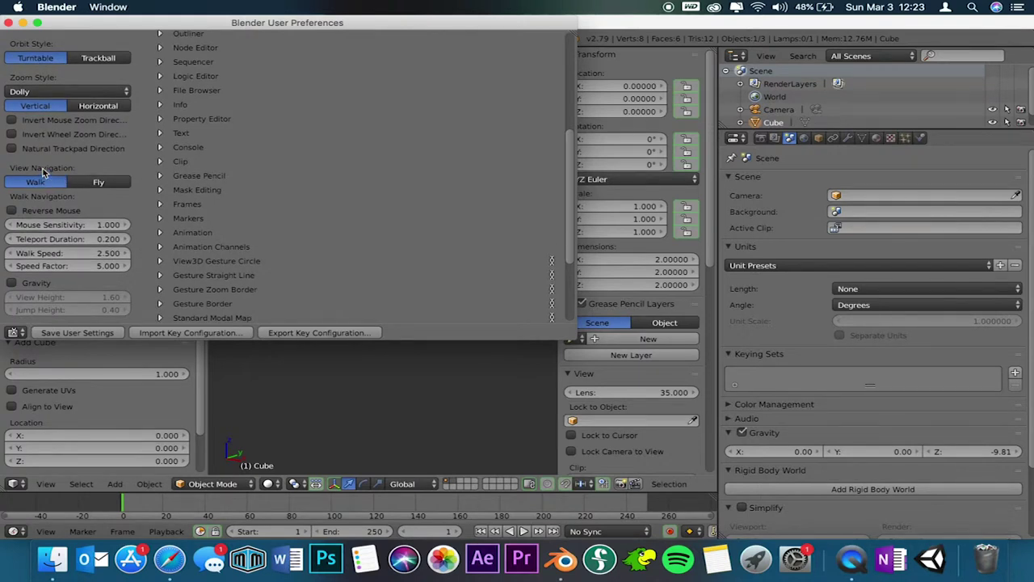
{"action": "scroll", "coordinate": [139, 274], "scroll_direction": "down", "scroll_amount": 4}
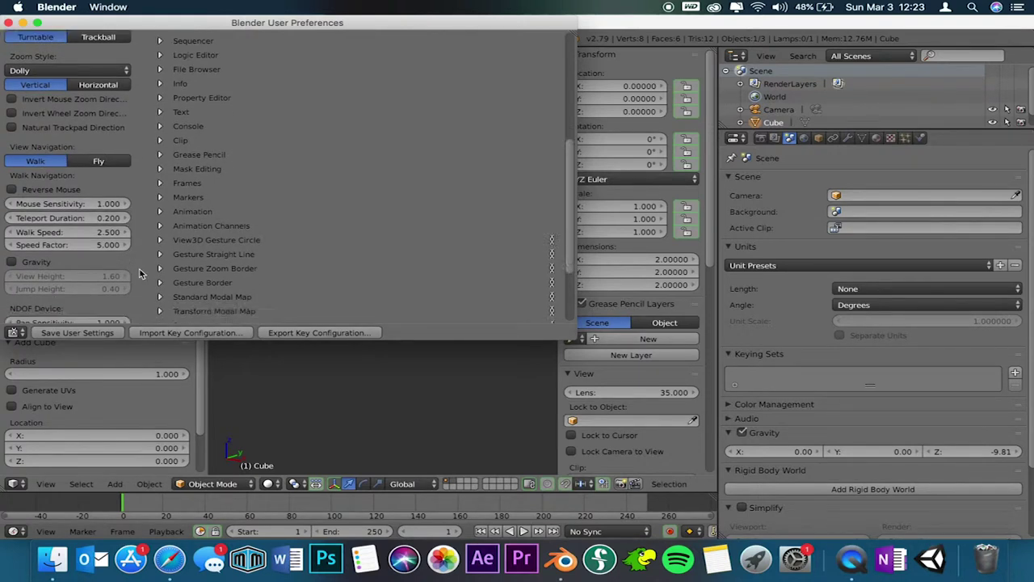
{"action": "scroll", "coordinate": [139, 274], "scroll_direction": "down", "scroll_amount": 1}
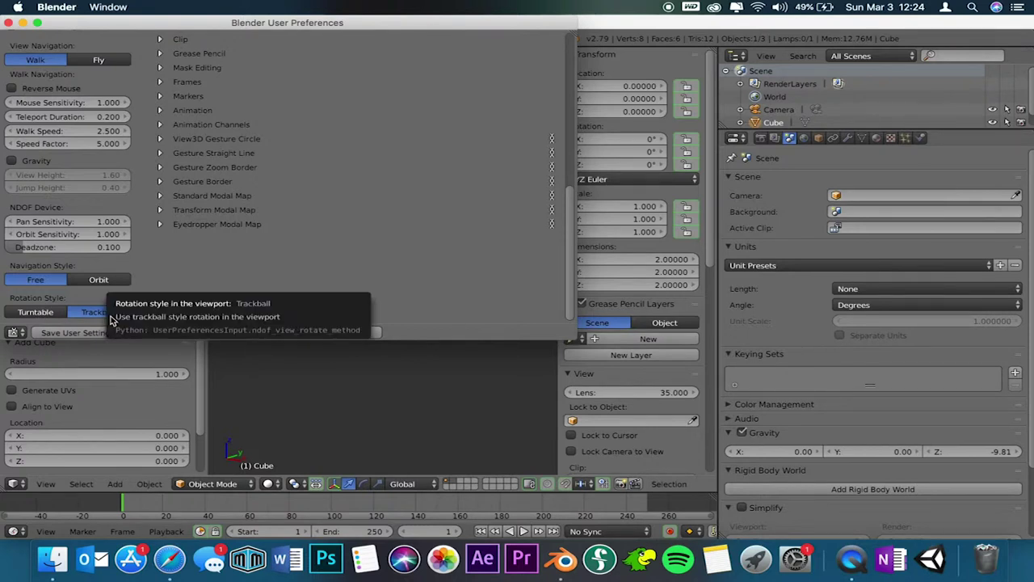
{"action": "scroll", "coordinate": [341, 162], "scroll_direction": "up", "scroll_amount": 8}
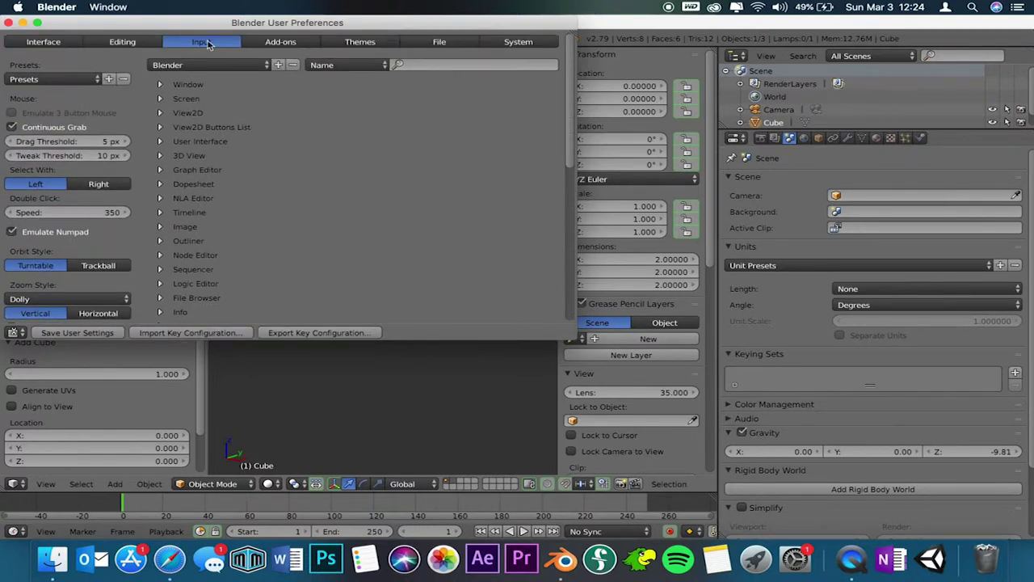
{"action": "left_click", "coordinate": [261, 42]}
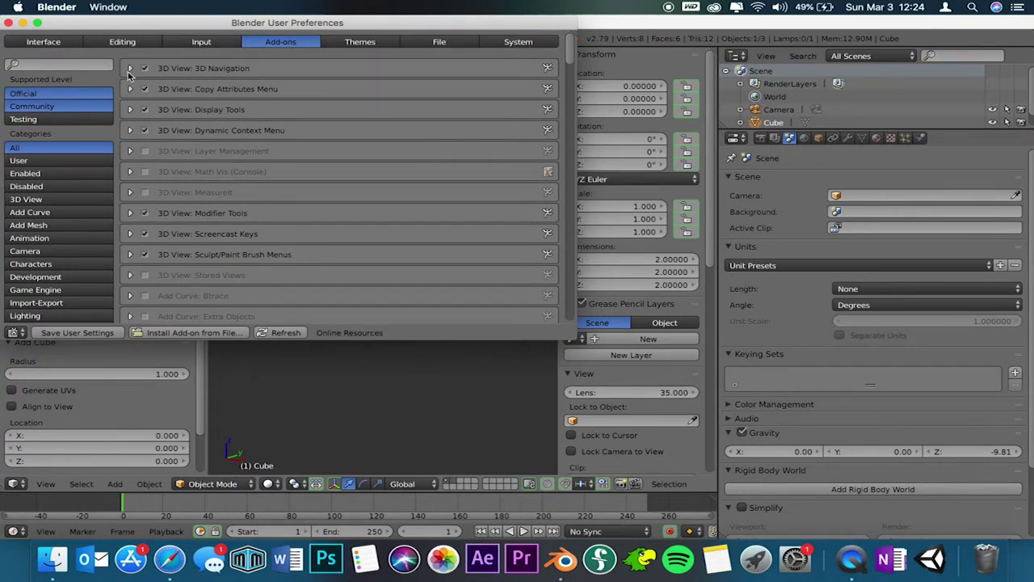
Filter the add-ons to the 3D View category, then switch back to All.
{"action": "key", "text": "Down"}
{"action": "key", "text": "Down"}
{"action": "key", "text": "Down"}
{"action": "key", "text": "Down"}
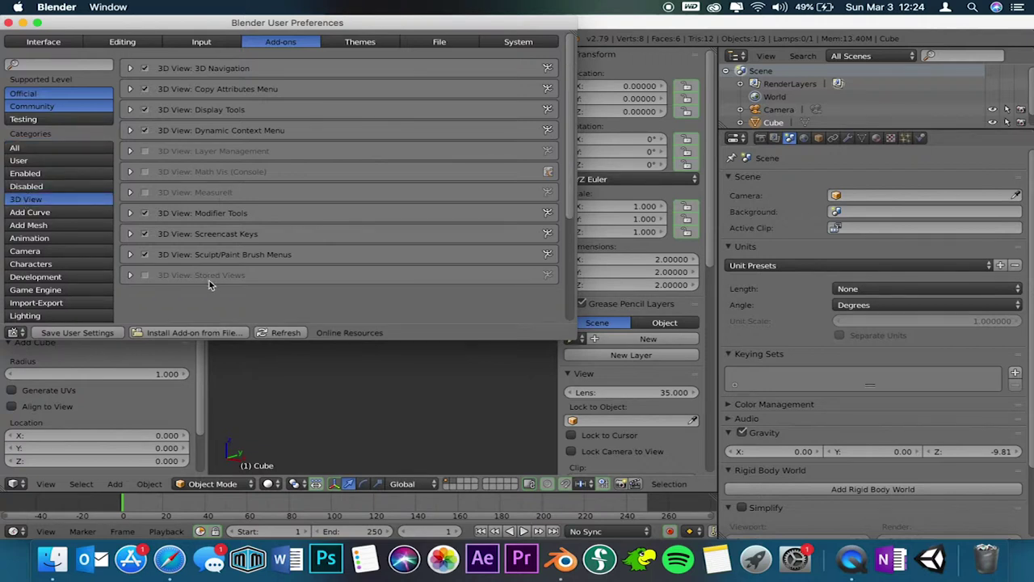
{"action": "left_click", "coordinate": [45, 148]}
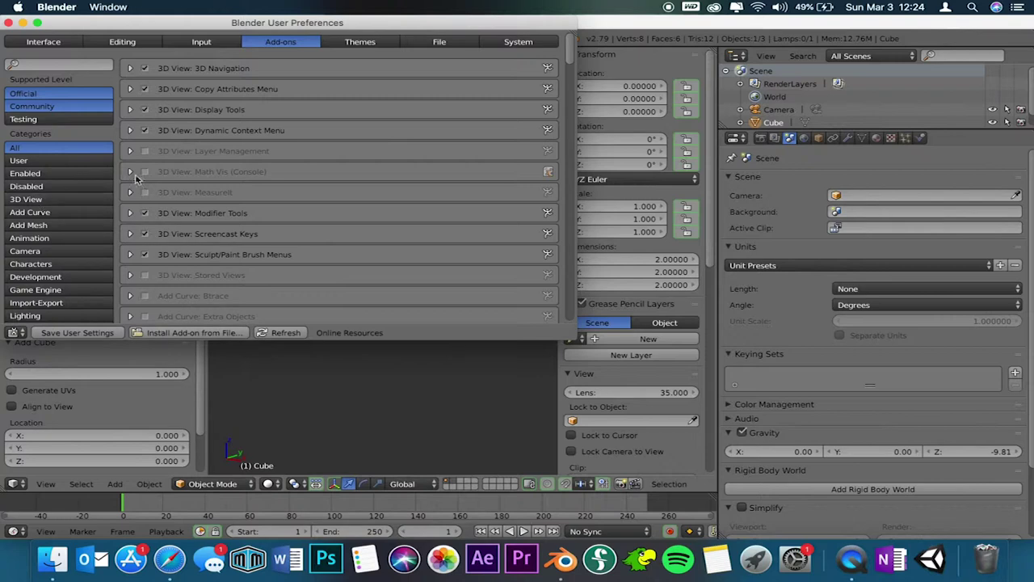
Filter to Add Curve, then choose All and scroll down past the Add Curve and Add Mesh entries.
{"action": "scroll", "coordinate": [267, 229], "scroll_direction": "down", "scroll_amount": 5}
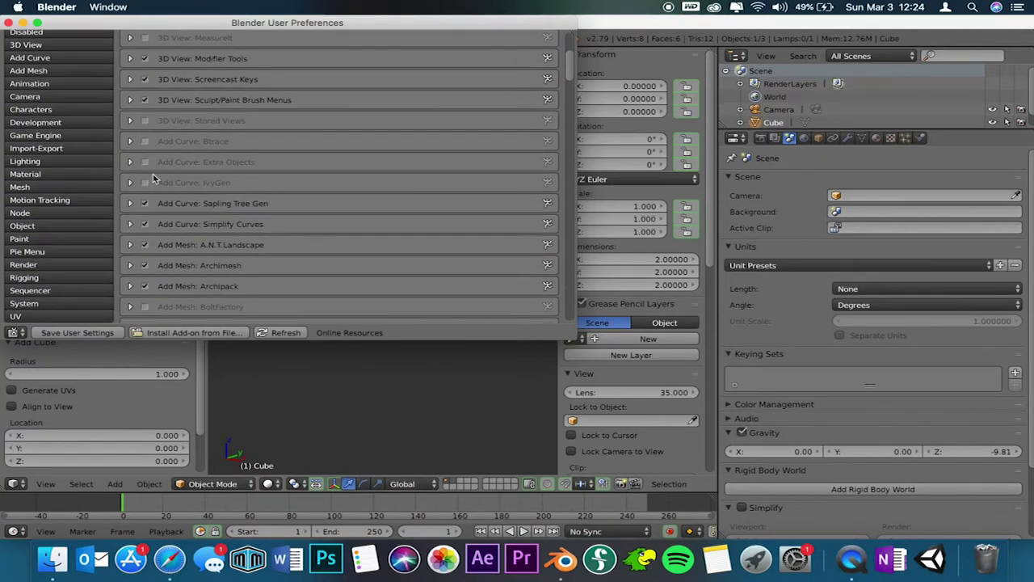
{"action": "left_click", "coordinate": [36, 58]}
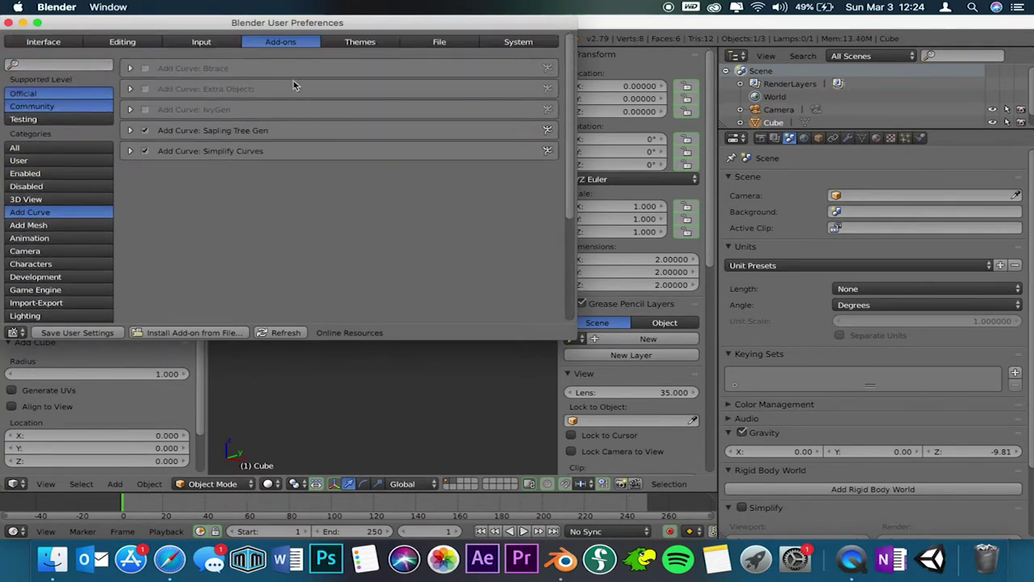
{"action": "left_click", "coordinate": [36, 146]}
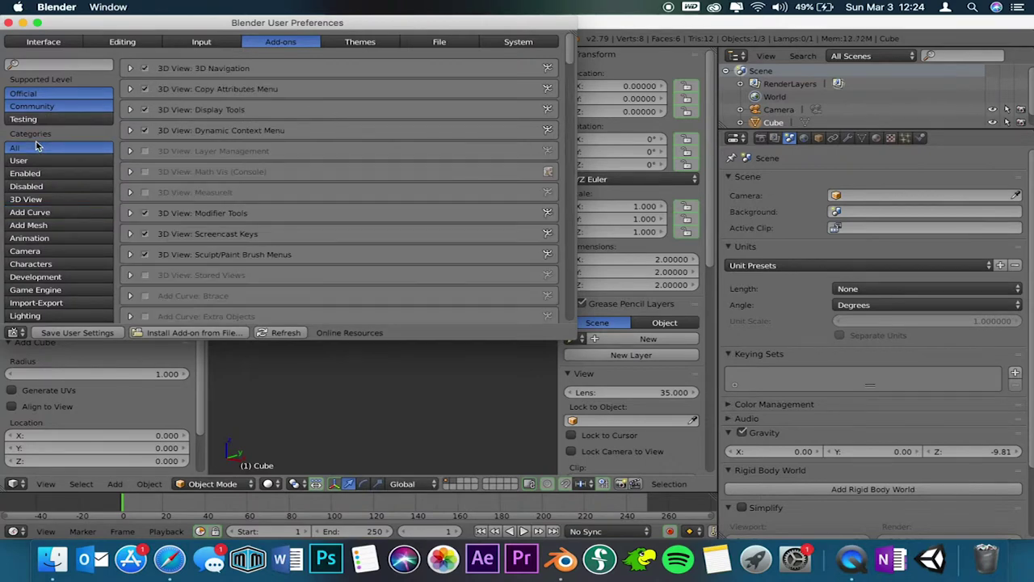
{"action": "scroll", "coordinate": [481, 233], "scroll_direction": "down", "scroll_amount": 5}
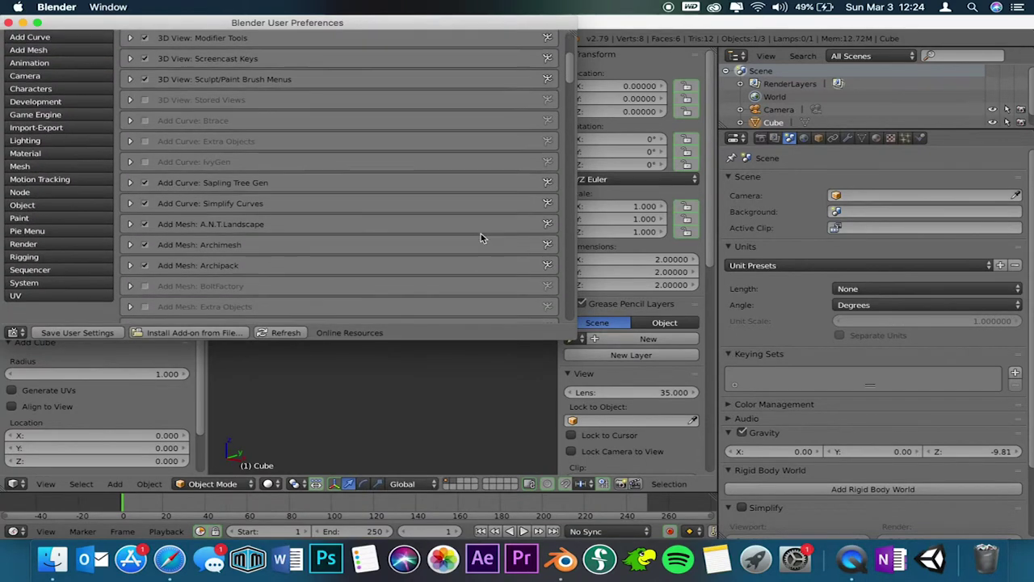
{"action": "scroll", "coordinate": [481, 233], "scroll_direction": "down", "scroll_amount": 2}
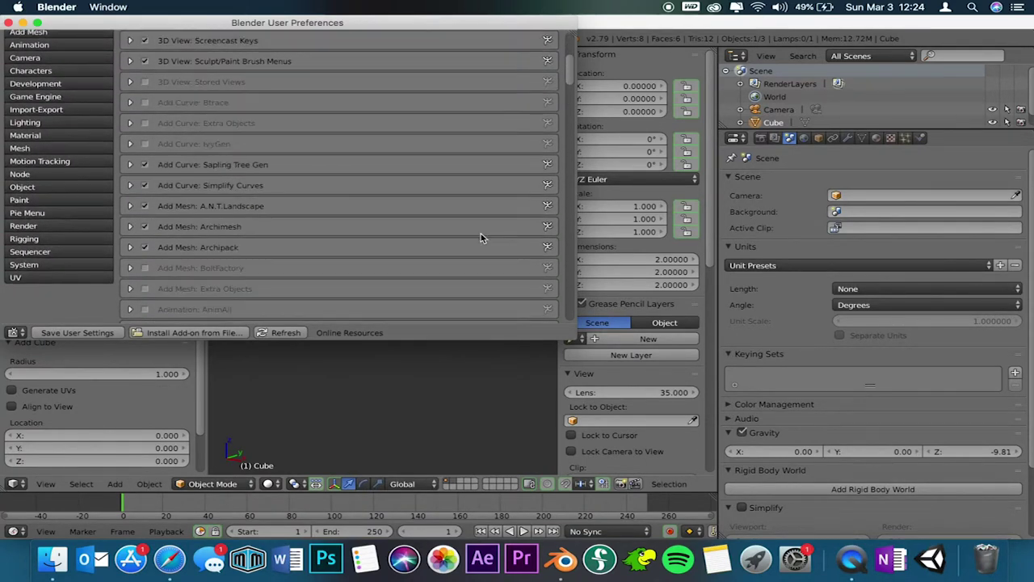
{"action": "scroll", "coordinate": [481, 233], "scroll_direction": "down", "scroll_amount": 2}
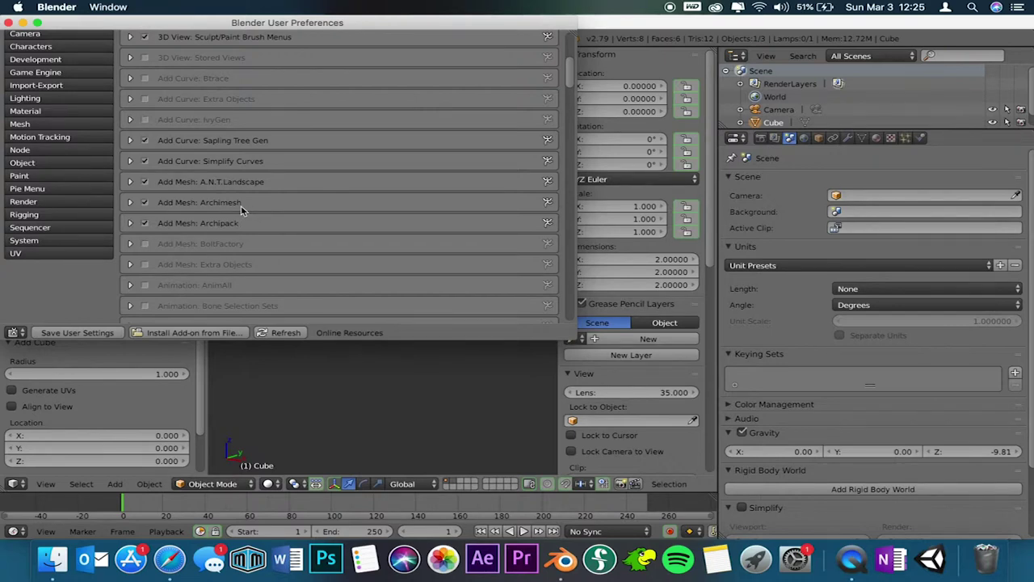
Collapse Add Camera Rigs, scroll to the Animation and Camera add-ons, and expand Motion Capture Tools.
{"action": "scroll", "coordinate": [241, 205], "scroll_direction": "down", "scroll_amount": 4}
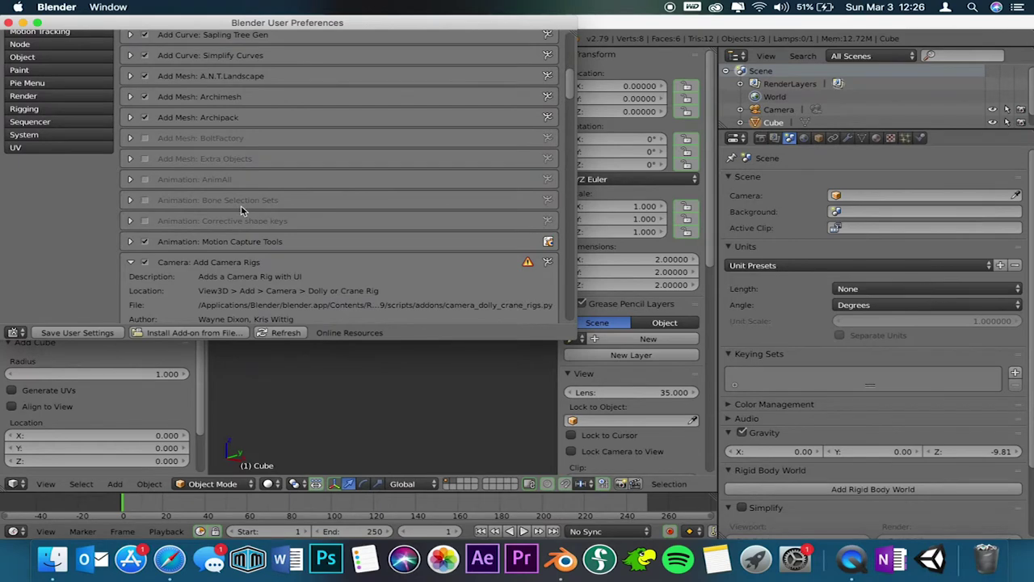
{"action": "left_click", "coordinate": [129, 262]}
{"action": "scroll", "coordinate": [127, 264], "scroll_direction": "down", "scroll_amount": 5}
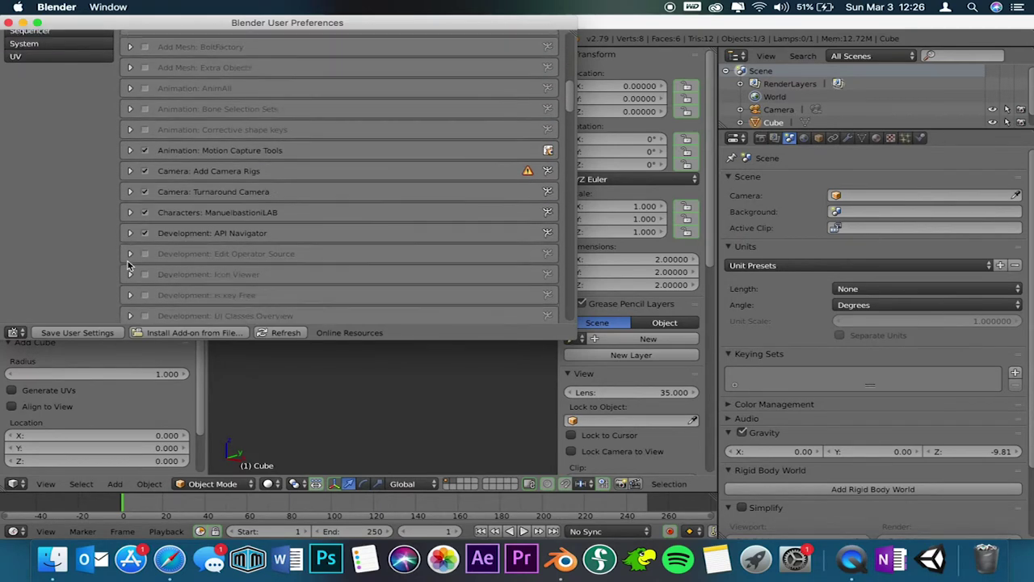
{"action": "scroll", "coordinate": [127, 264], "scroll_direction": "up", "scroll_amount": 10}
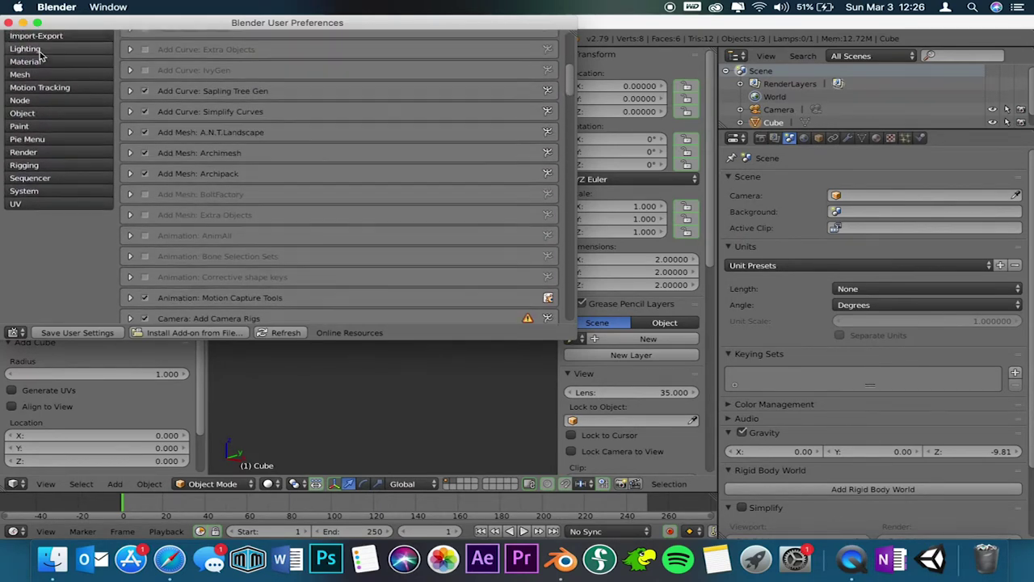
{"action": "scroll", "coordinate": [67, 298], "scroll_direction": "down", "scroll_amount": 5}
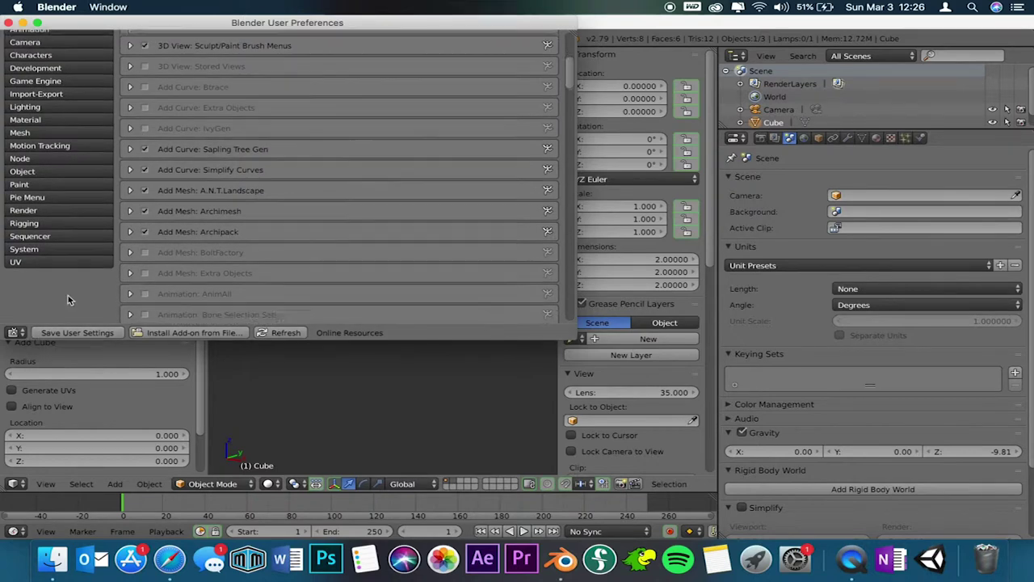
{"action": "scroll", "coordinate": [94, 224], "scroll_direction": "down", "scroll_amount": 2}
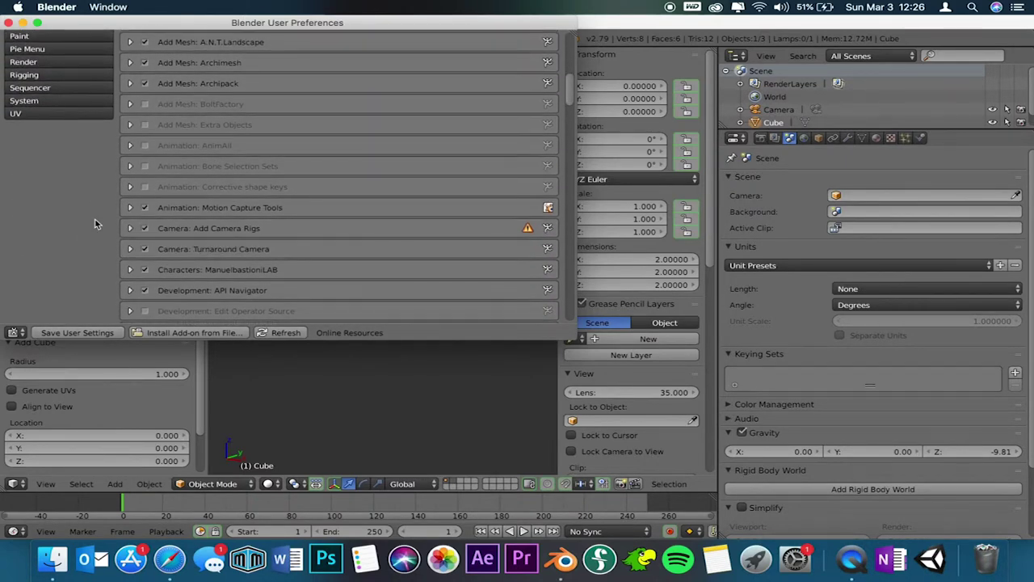
{"action": "scroll", "coordinate": [95, 224], "scroll_direction": "down", "scroll_amount": 4}
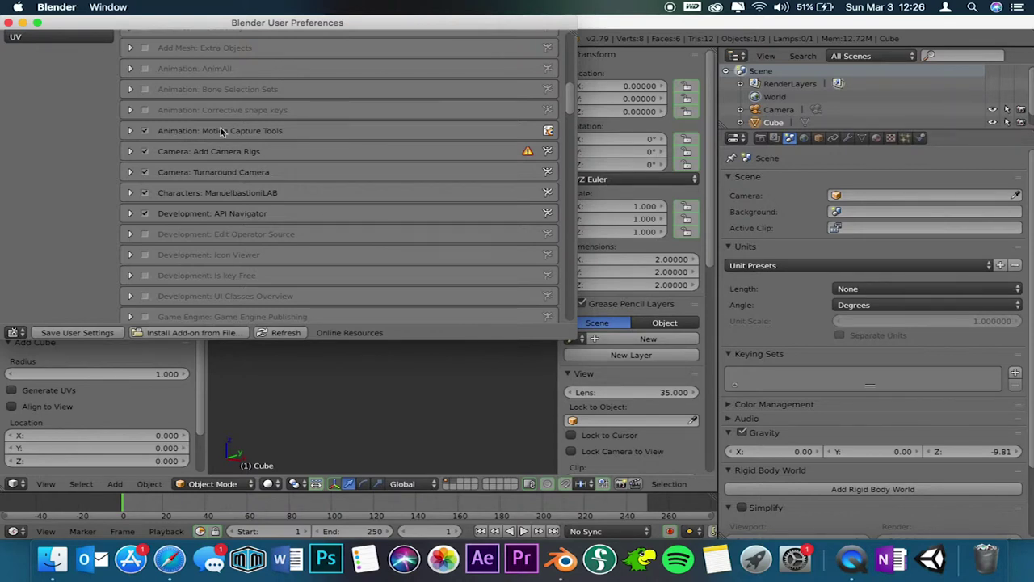
{"action": "left_click", "coordinate": [129, 132]}
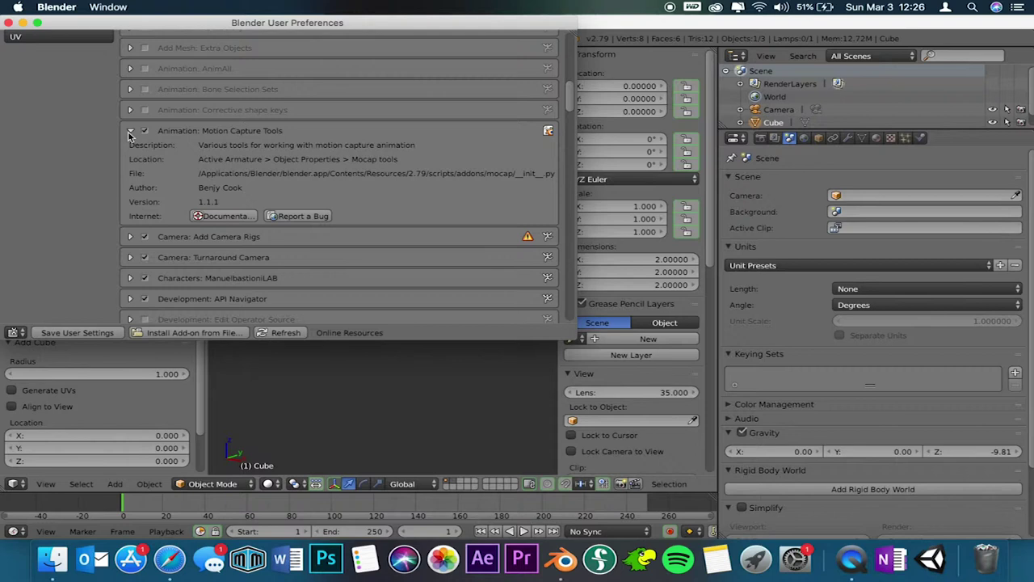
Collapse Motion Capture Tools and review, then collapse, the Add Camera Rigs details.
{"action": "left_click", "coordinate": [129, 131]}
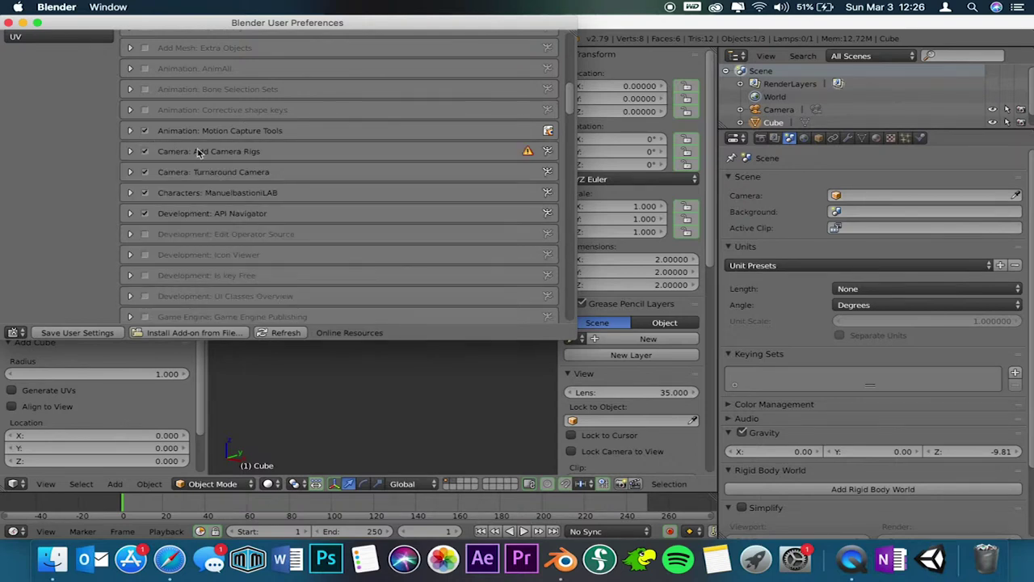
{"action": "left_click", "coordinate": [130, 152]}
{"action": "left_click", "coordinate": [130, 151]}
{"action": "left_click", "coordinate": [130, 152]}
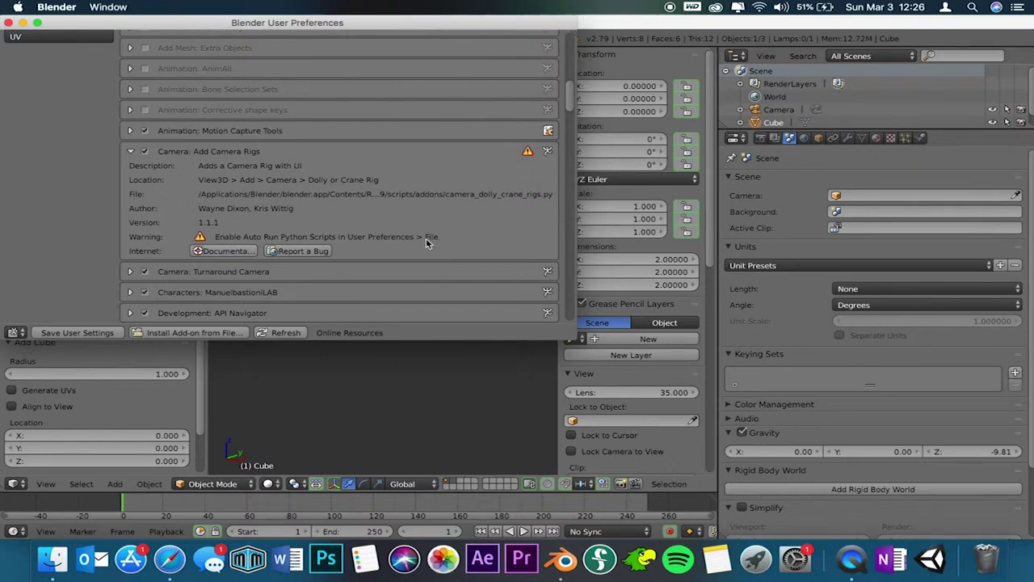
{"action": "left_click", "coordinate": [131, 152]}
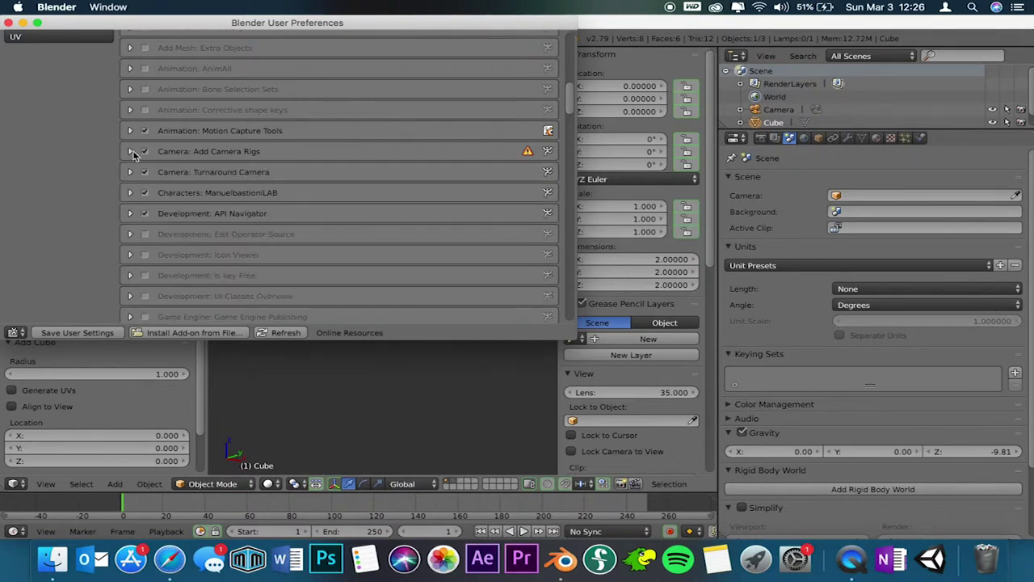
Expand and collapse the Turnaround Camera, ManuelbastioniLAB and API Navigator add-on details.
{"action": "left_click", "coordinate": [130, 172]}
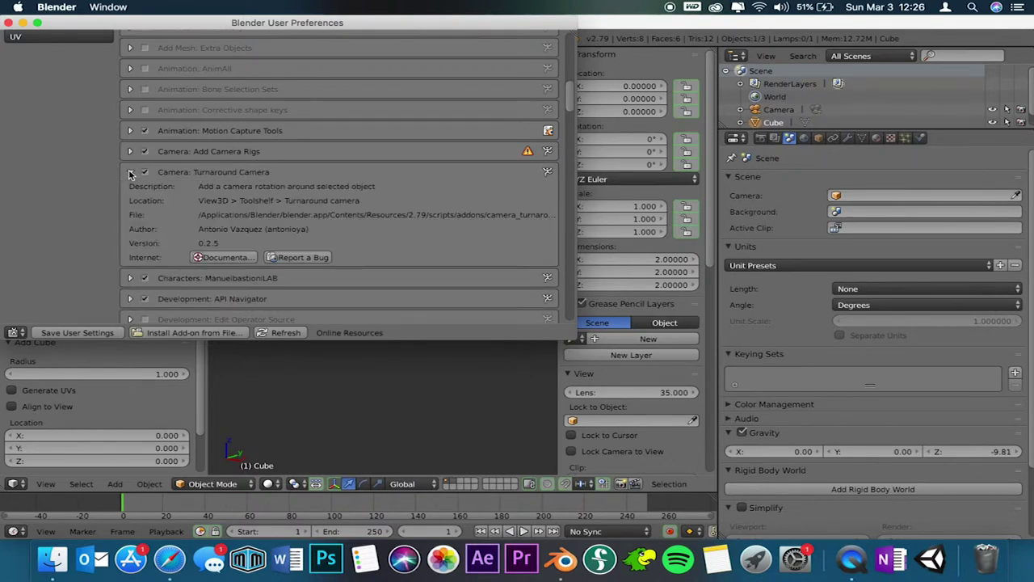
{"action": "left_click", "coordinate": [130, 172]}
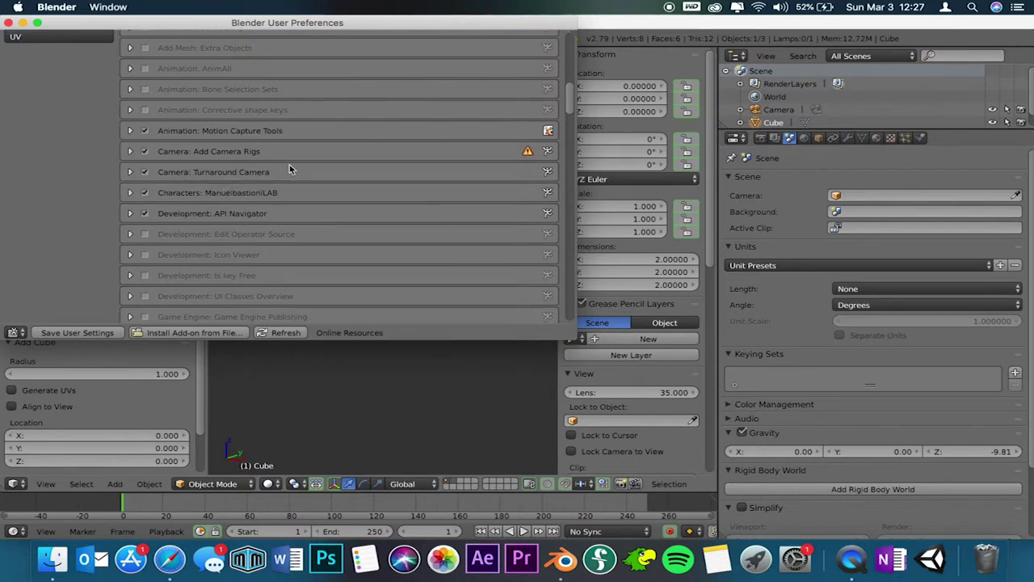
{"action": "left_click", "coordinate": [130, 193]}
{"action": "left_click", "coordinate": [130, 193]}
{"action": "left_click", "coordinate": [133, 215]}
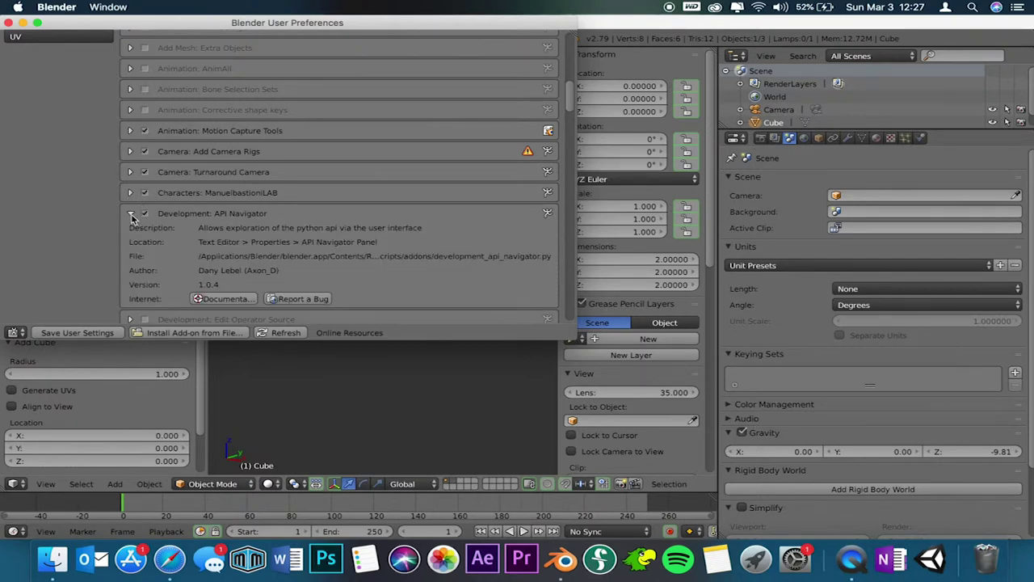
{"action": "left_click", "coordinate": [131, 215]}
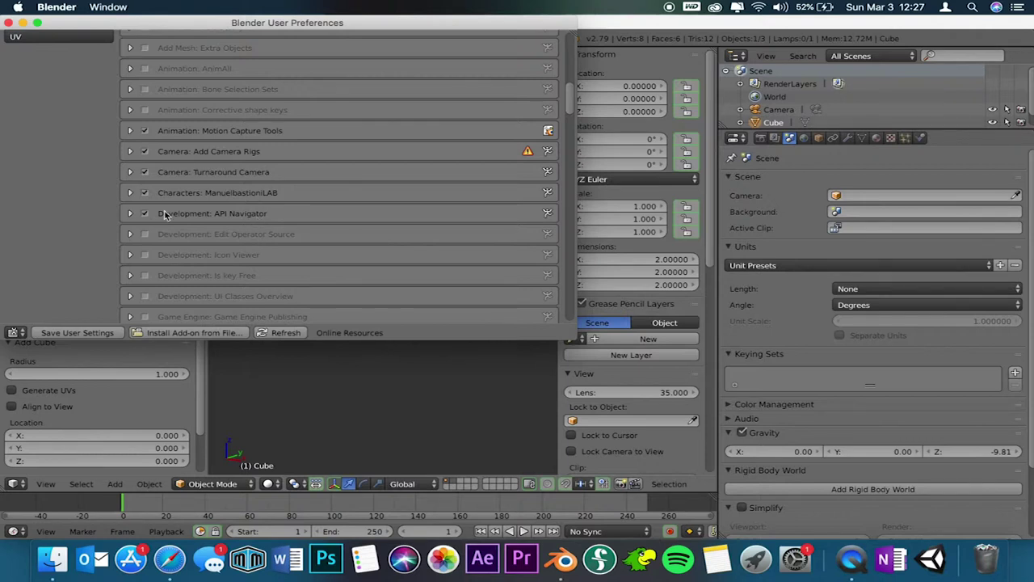
{"action": "left_click", "coordinate": [130, 214]}
{"action": "left_click", "coordinate": [130, 214]}
{"action": "scroll", "coordinate": [106, 188], "scroll_direction": "down", "scroll_amount": 10}
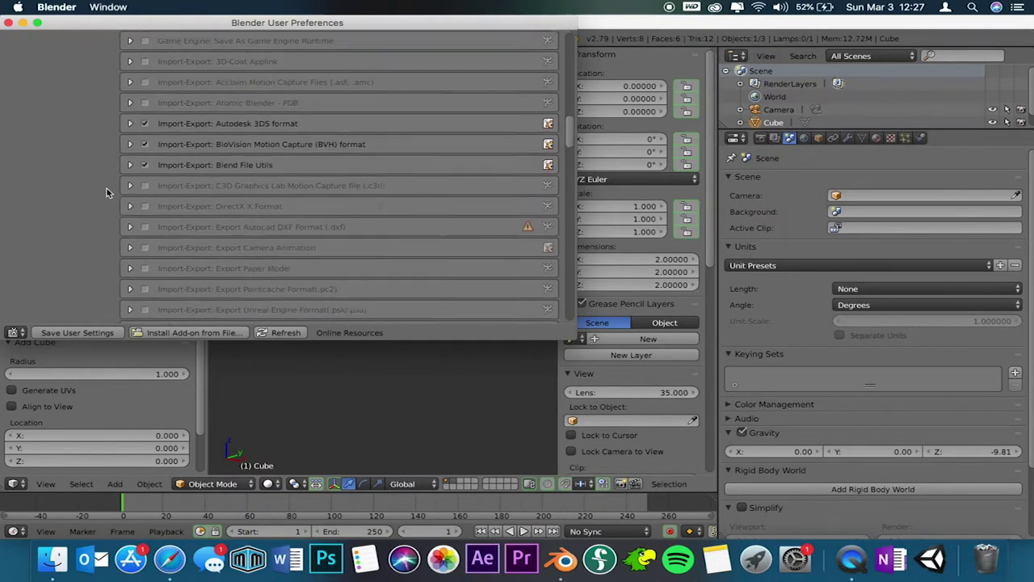
Expand and collapse the Blend File Utils details, then scroll down to the Mesh add-ons.
{"action": "scroll", "coordinate": [107, 188], "scroll_direction": "down", "scroll_amount": 3}
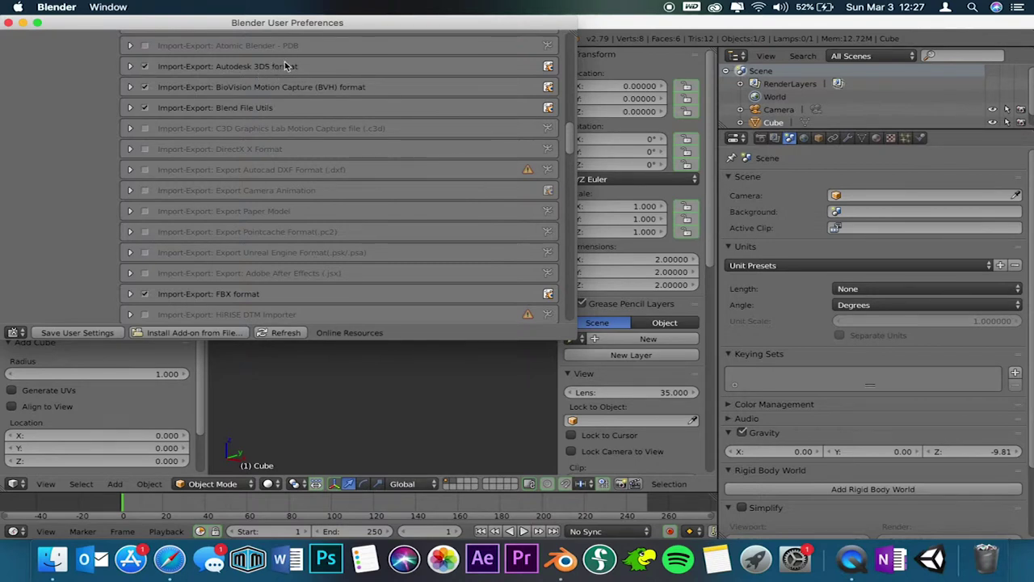
{"action": "left_click", "coordinate": [132, 108]}
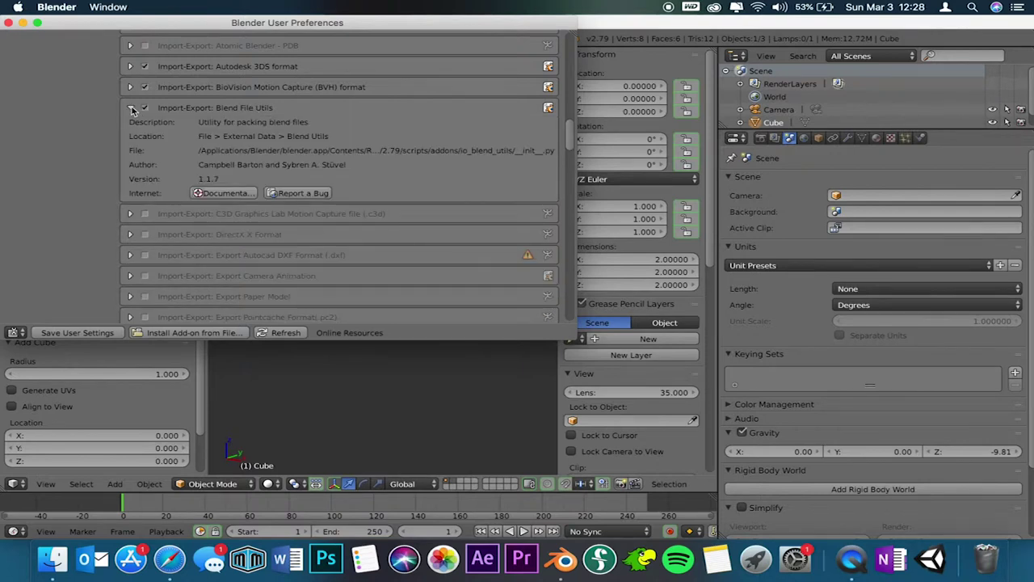
{"action": "left_click", "coordinate": [131, 109]}
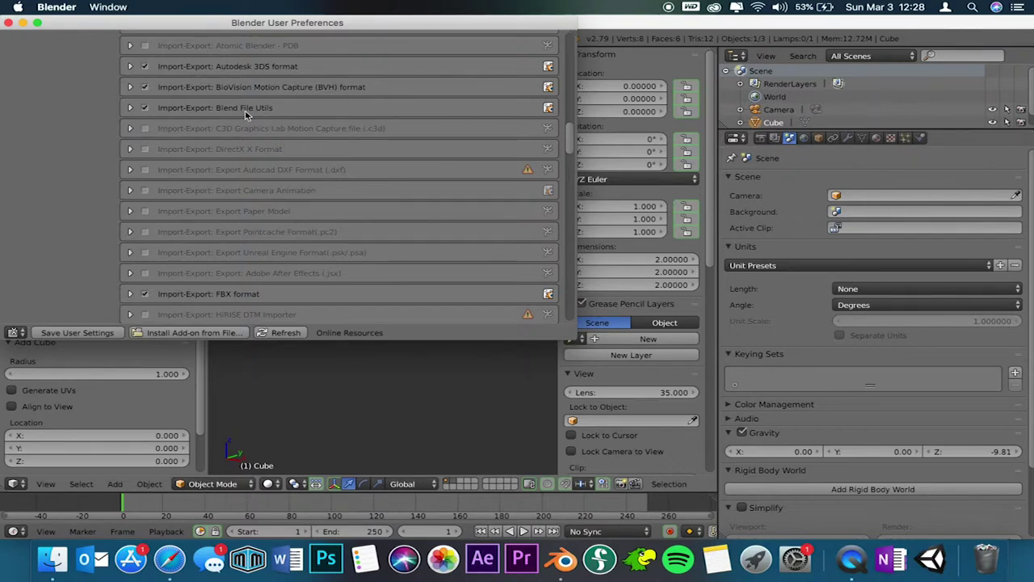
{"action": "scroll", "coordinate": [244, 113], "scroll_direction": "down", "scroll_amount": 7}
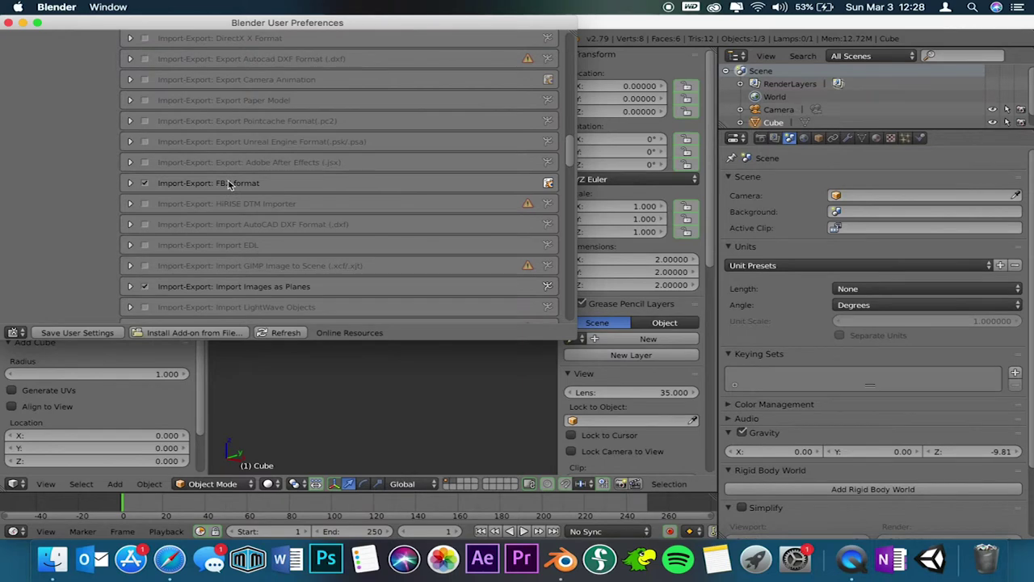
{"action": "scroll", "coordinate": [229, 184], "scroll_direction": "down", "scroll_amount": 5}
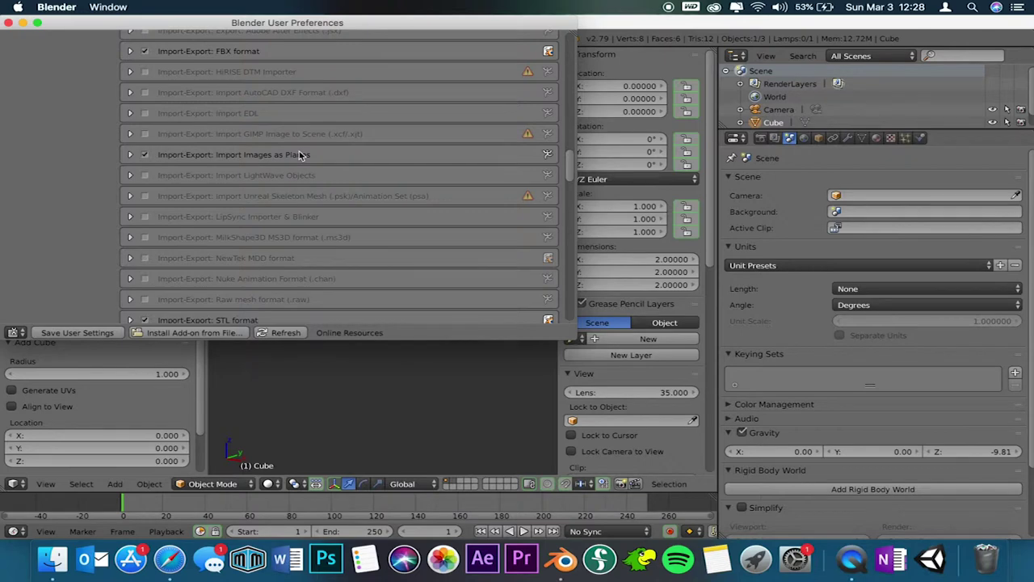
{"action": "scroll", "coordinate": [299, 151], "scroll_direction": "down", "scroll_amount": 5}
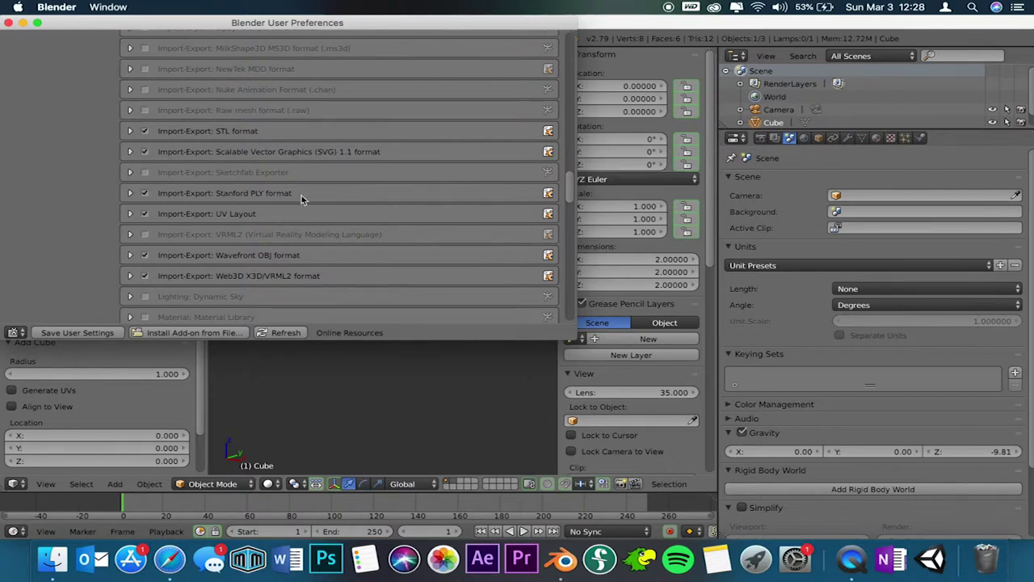
{"action": "scroll", "coordinate": [302, 195], "scroll_direction": "down", "scroll_amount": 4}
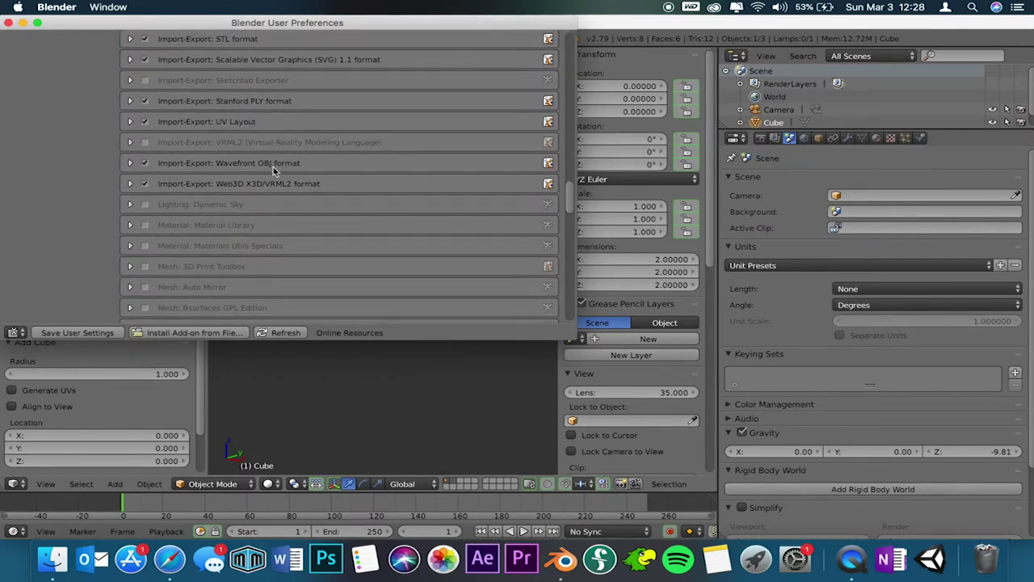
{"action": "scroll", "coordinate": [273, 167], "scroll_direction": "down", "scroll_amount": 1}
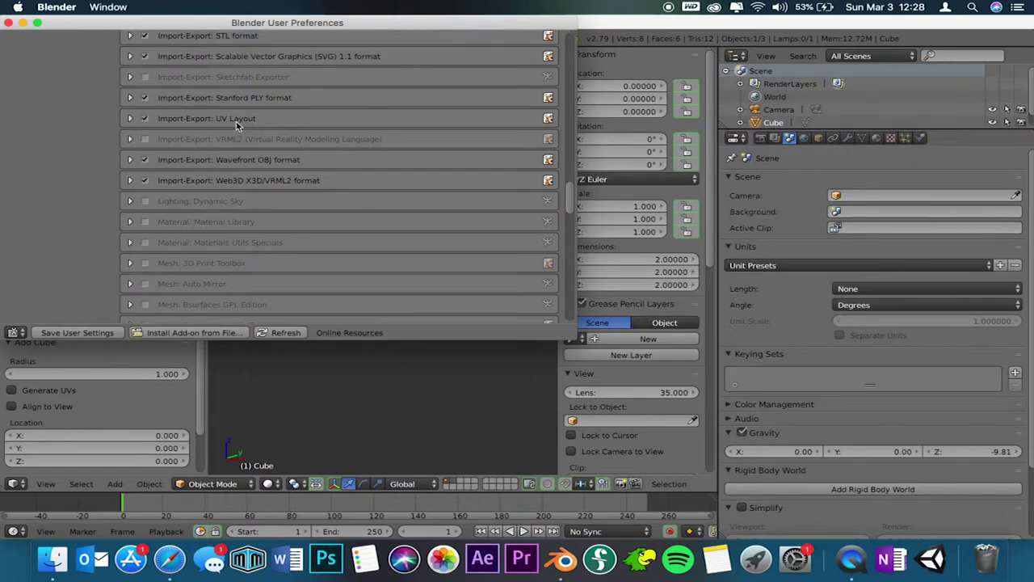
{"action": "scroll", "coordinate": [243, 226], "scroll_direction": "down", "scroll_amount": 5}
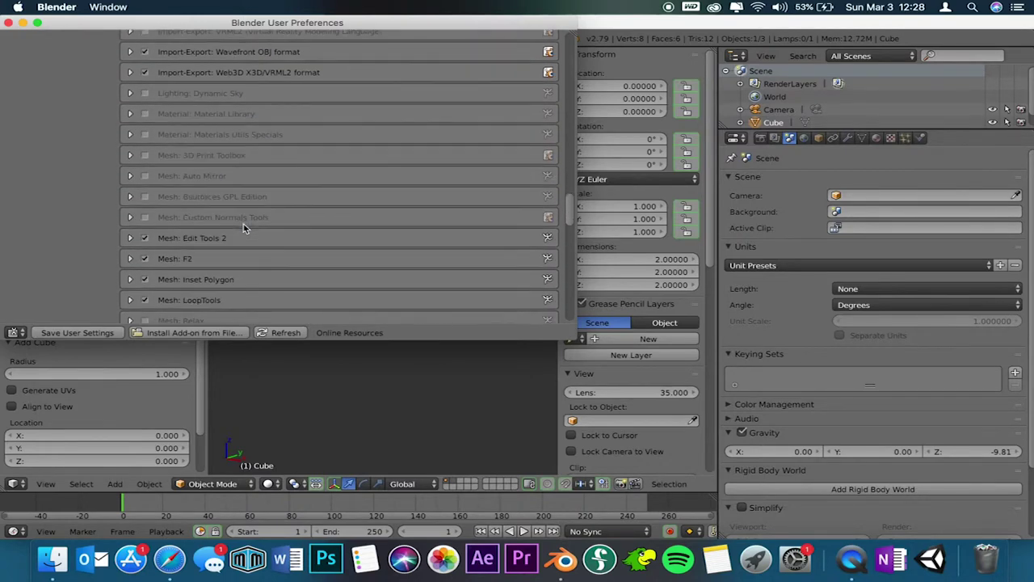
{"action": "scroll", "coordinate": [245, 229], "scroll_direction": "down", "scroll_amount": 7}
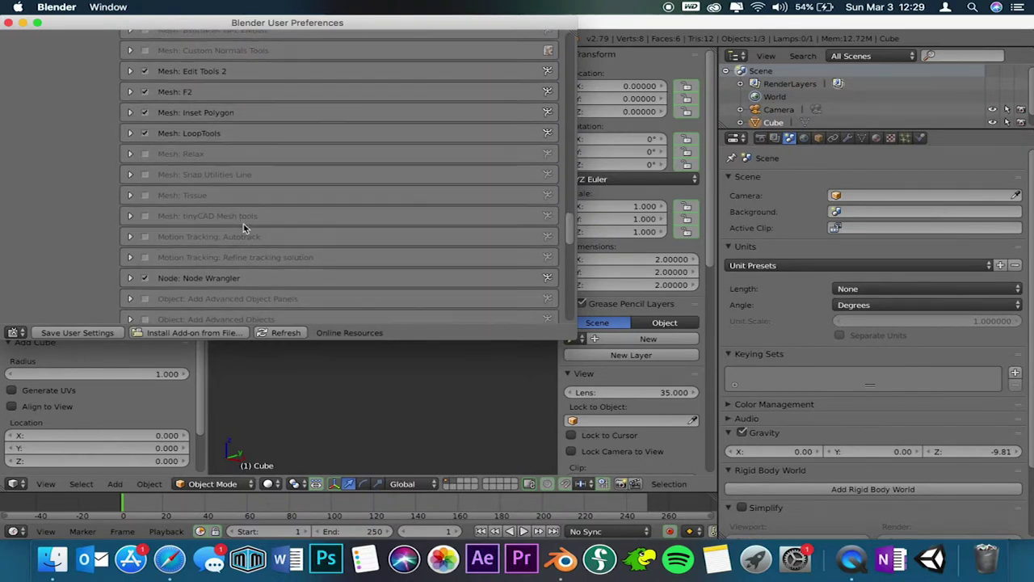
{"action": "scroll", "coordinate": [234, 210], "scroll_direction": "up", "scroll_amount": 1}
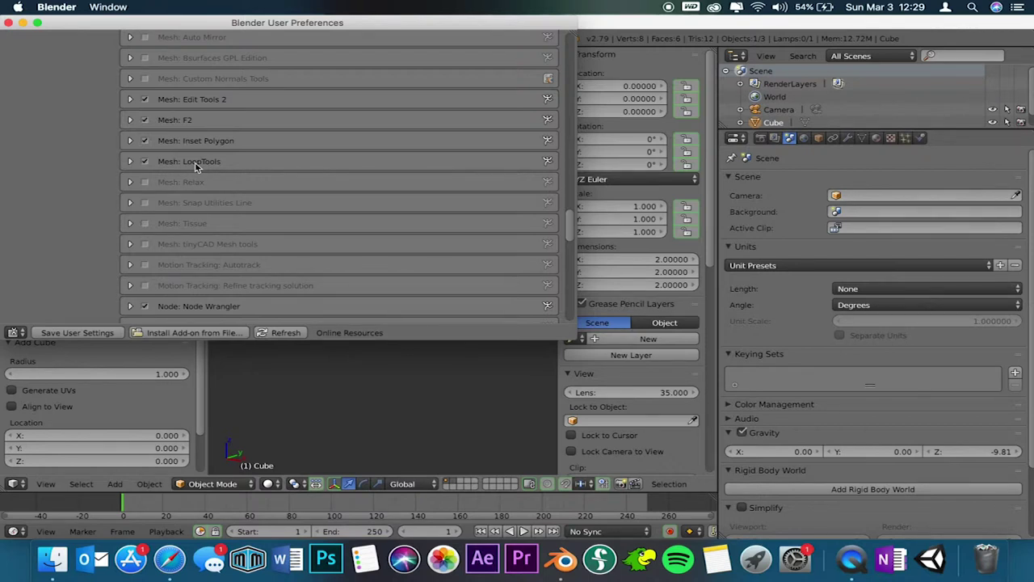
{"action": "left_click", "coordinate": [130, 162]}
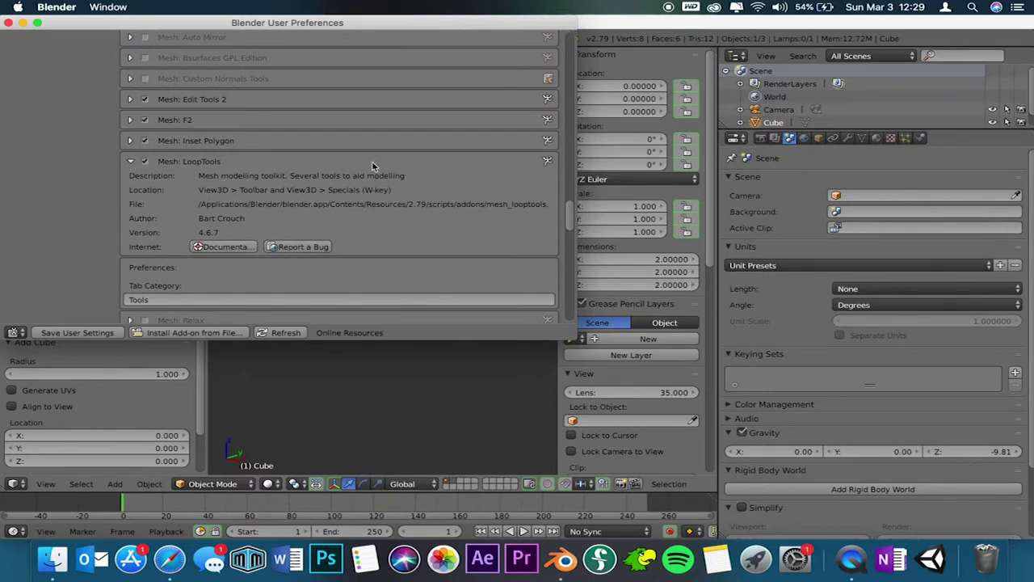
{"action": "left_click", "coordinate": [130, 161]}
{"action": "left_click", "coordinate": [130, 141]}
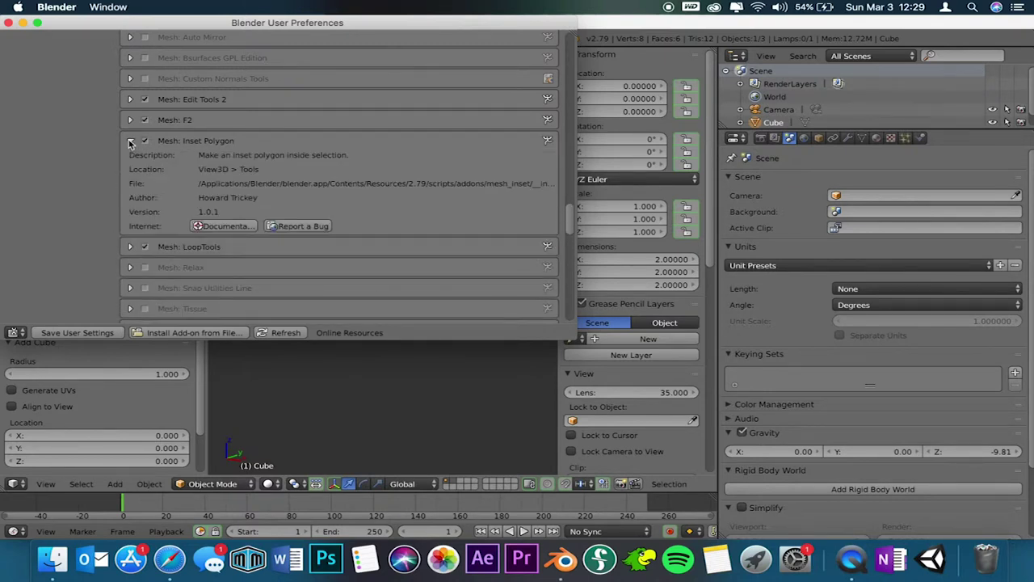
{"action": "left_click", "coordinate": [130, 141]}
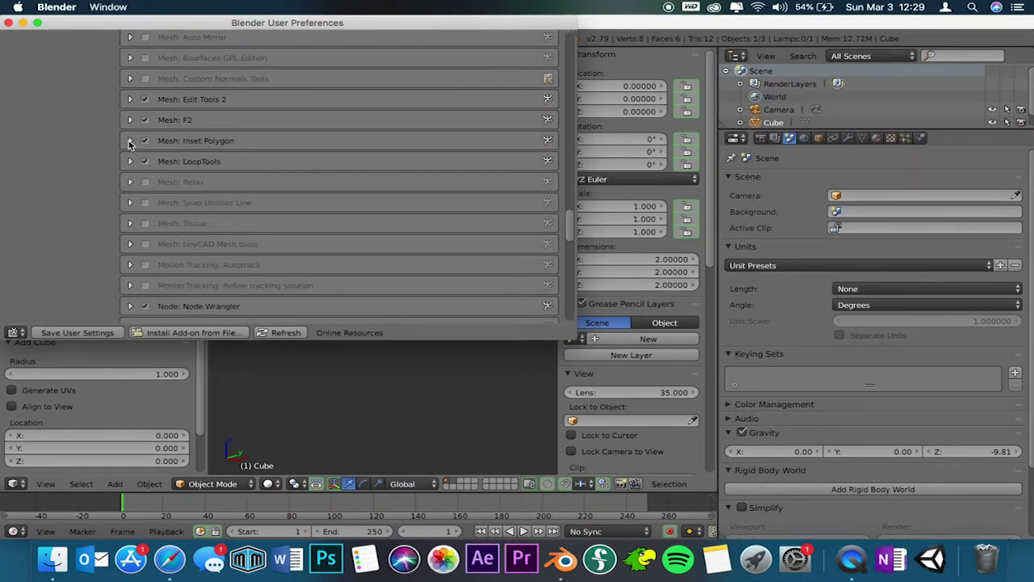
{"action": "left_click", "coordinate": [130, 142]}
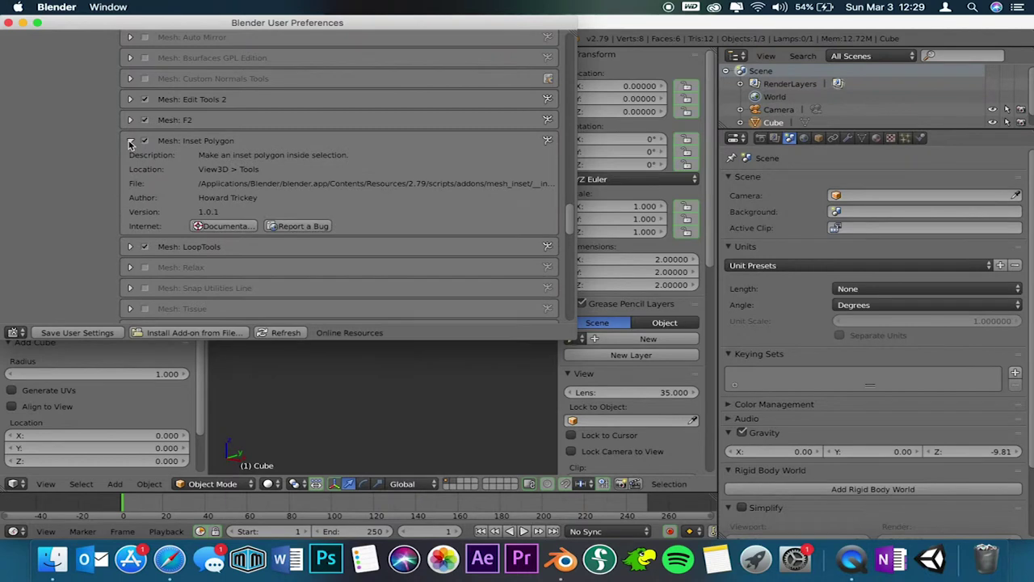
{"action": "left_click", "coordinate": [130, 141]}
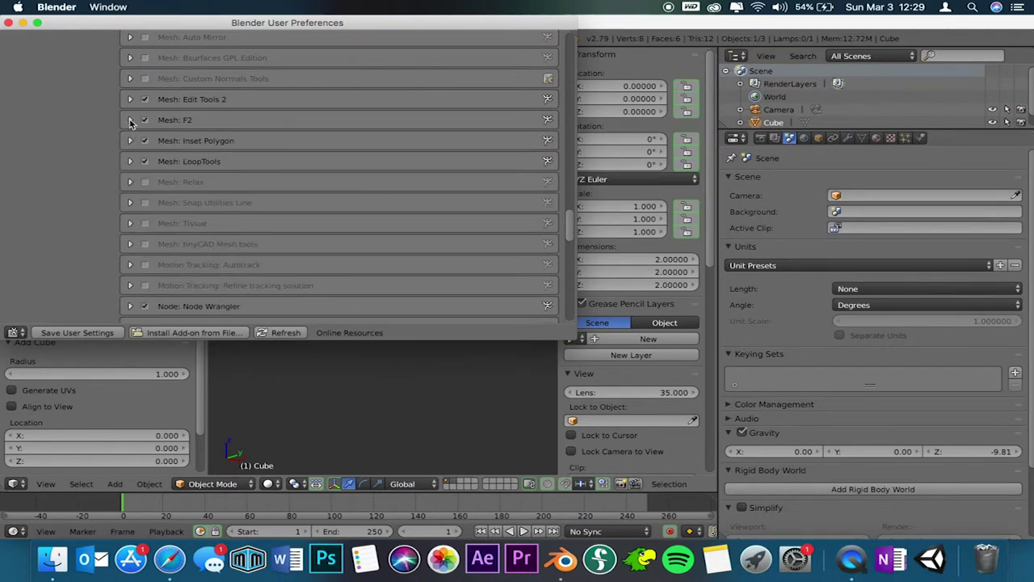
{"action": "left_click", "coordinate": [130, 119]}
{"action": "left_click", "coordinate": [130, 120]}
{"action": "left_click", "coordinate": [130, 119]}
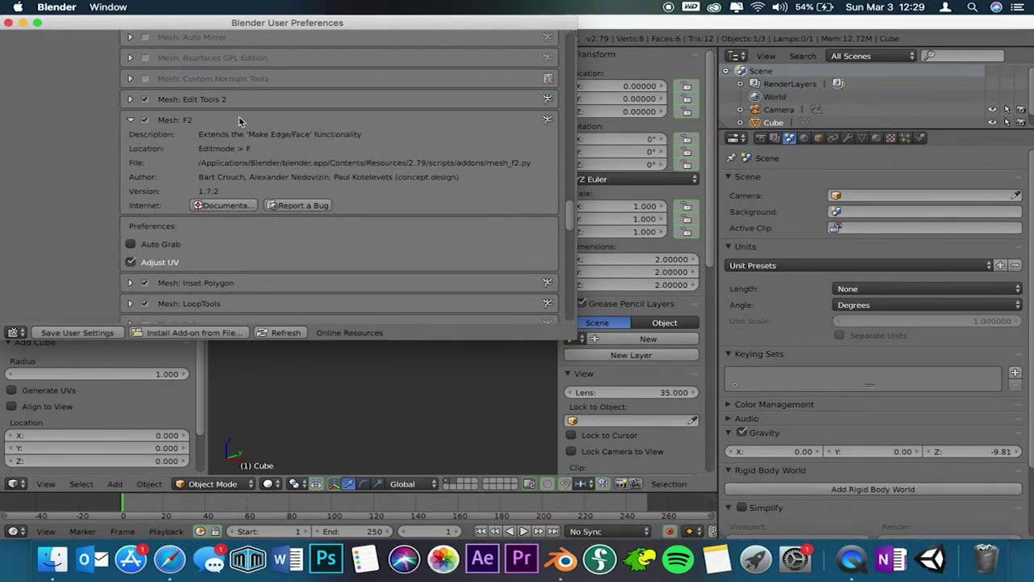
{"action": "left_click", "coordinate": [131, 120]}
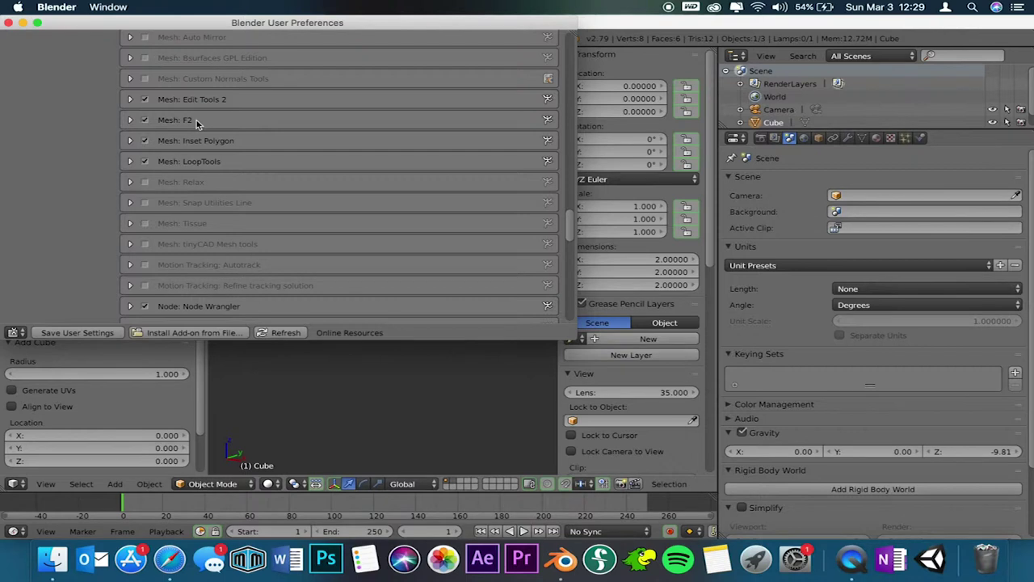
{"action": "left_click", "coordinate": [133, 100]}
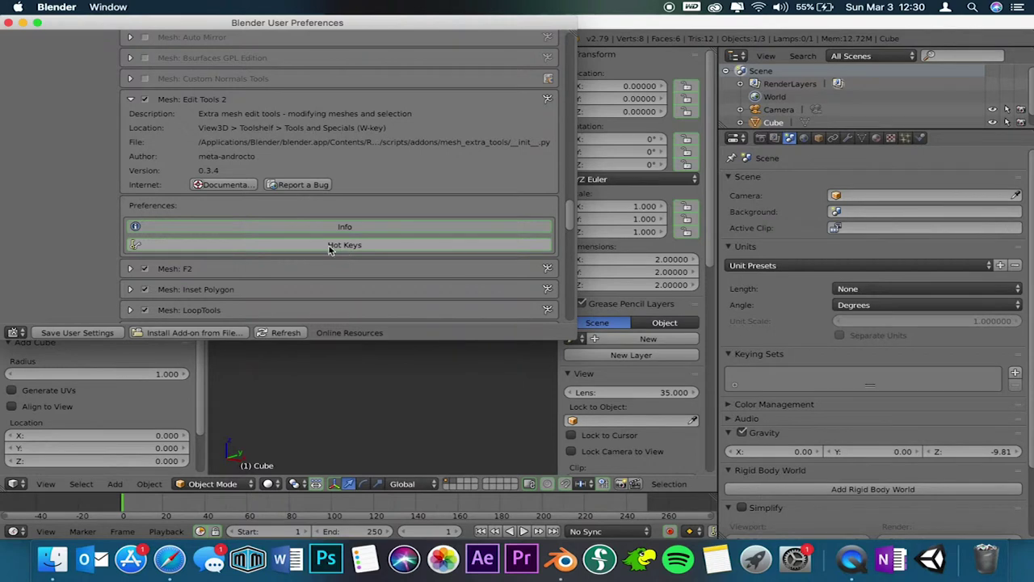
{"action": "left_click", "coordinate": [130, 99]}
{"action": "left_click", "coordinate": [130, 98]}
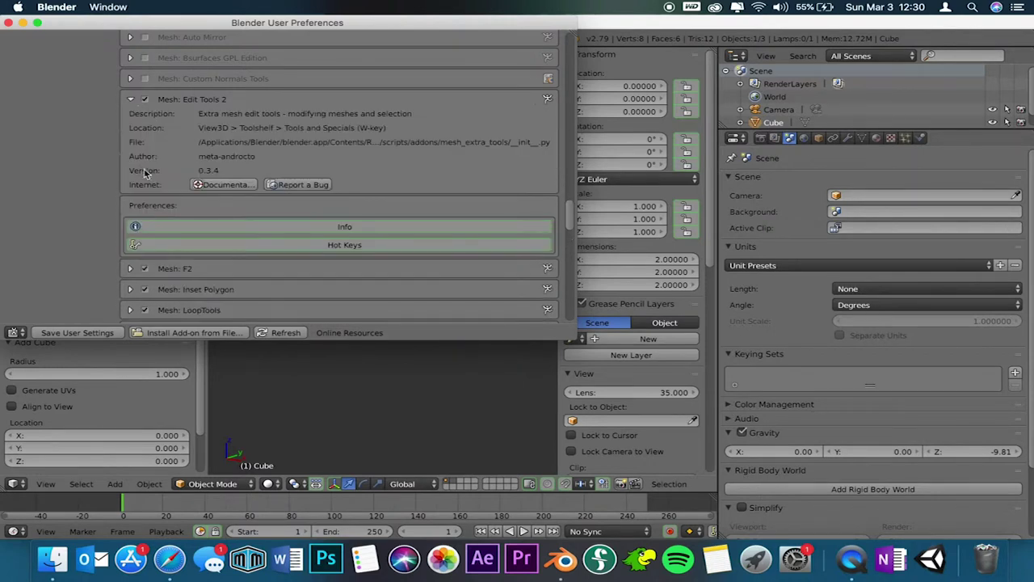
{"action": "left_click", "coordinate": [185, 244]}
{"action": "scroll", "coordinate": [370, 247], "scroll_direction": "down", "scroll_amount": 5}
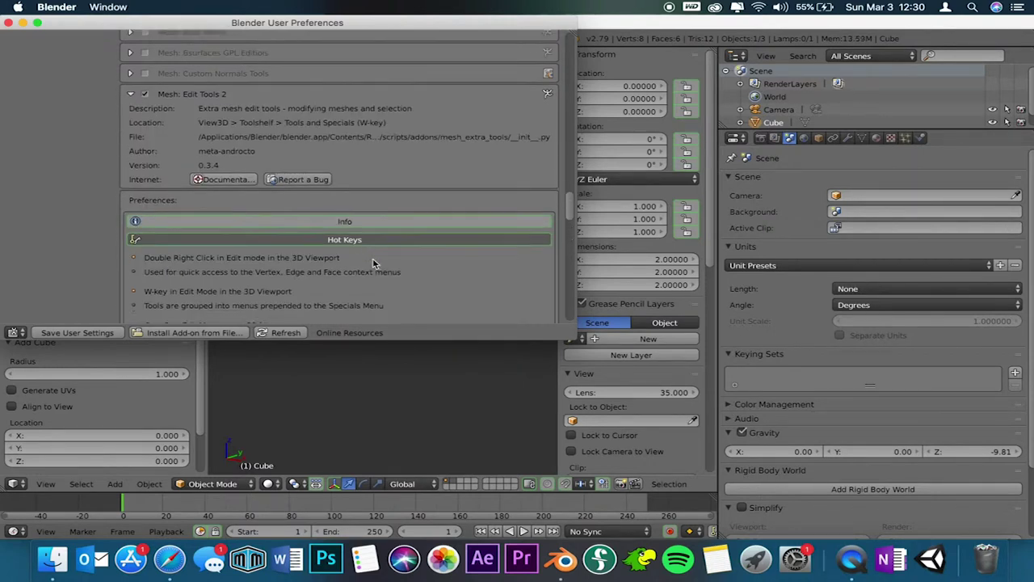
{"action": "scroll", "coordinate": [306, 152], "scroll_direction": "up", "scroll_amount": 4}
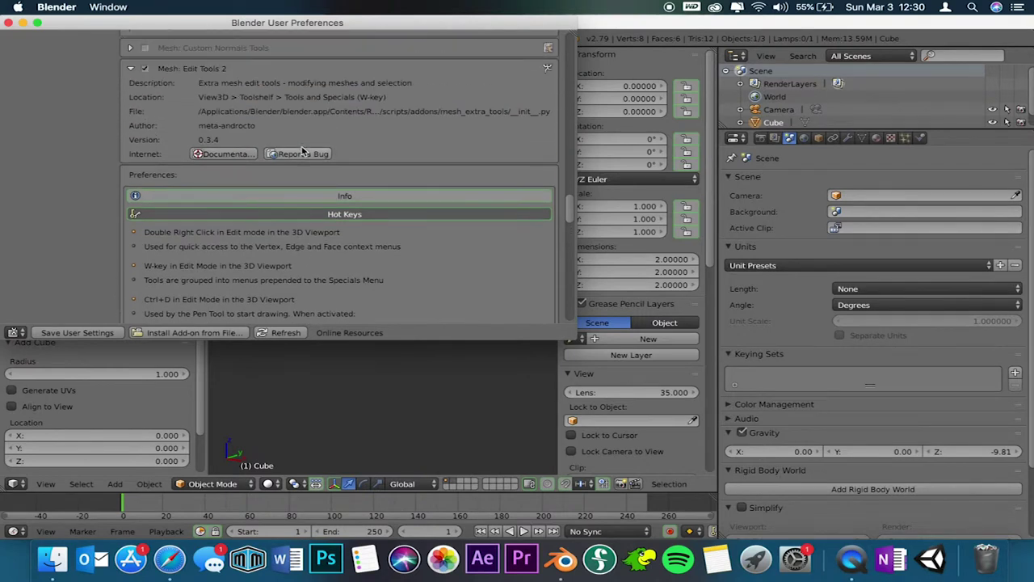
{"action": "left_click", "coordinate": [130, 69]}
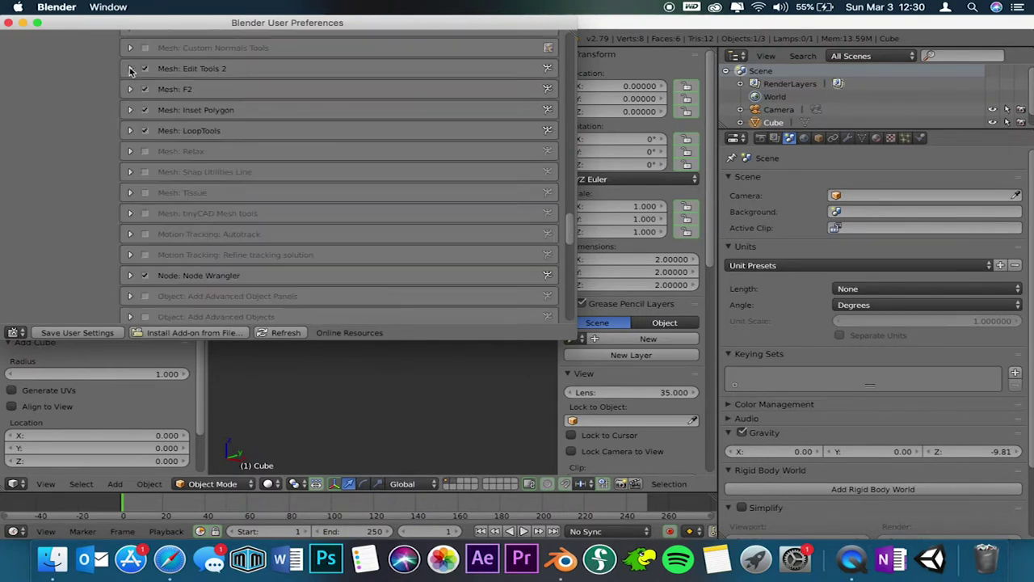
{"action": "scroll", "coordinate": [286, 193], "scroll_direction": "down", "scroll_amount": 6}
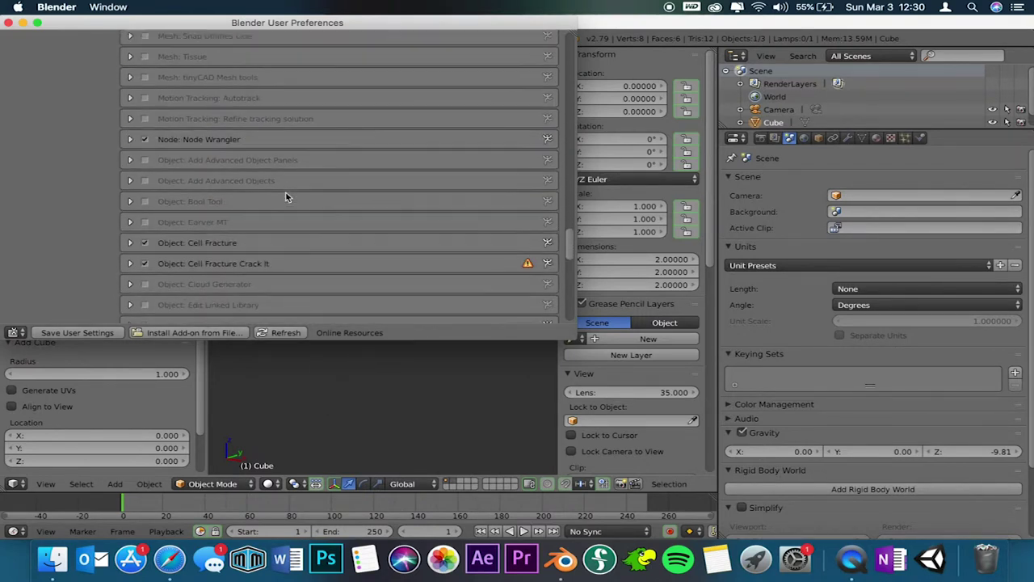
{"action": "left_click", "coordinate": [144, 122]}
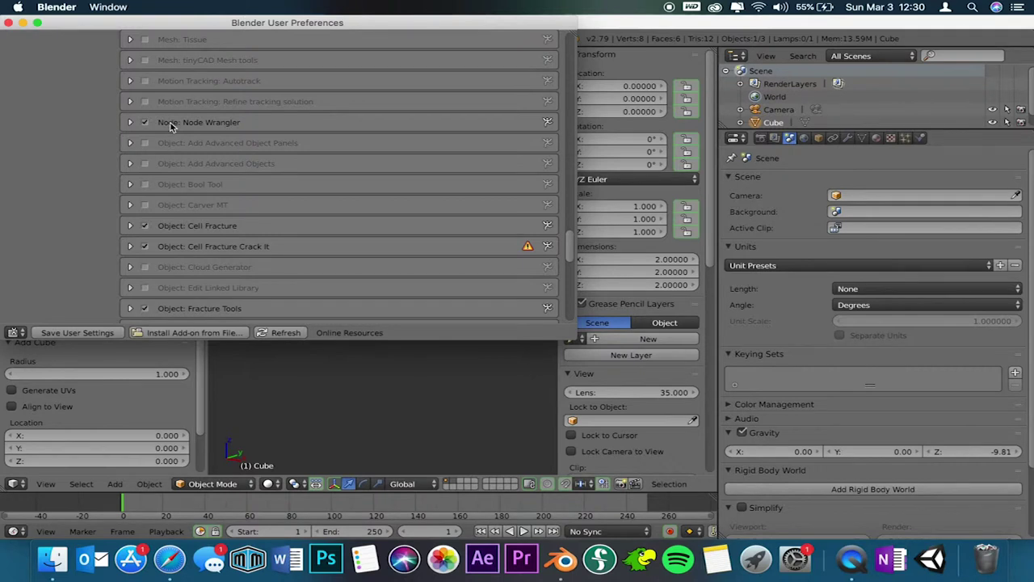
{"action": "left_click", "coordinate": [132, 123]}
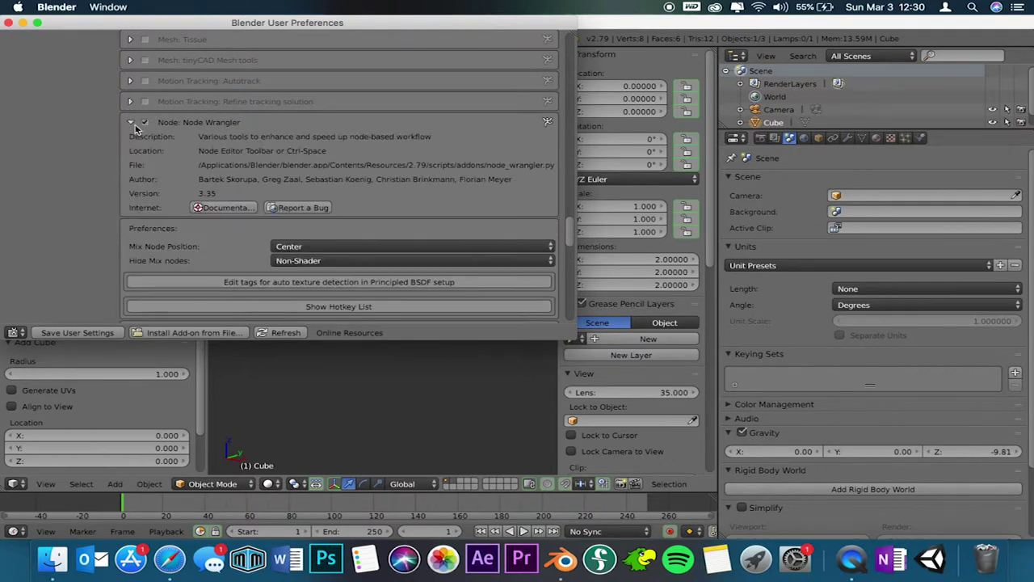
{"action": "left_click", "coordinate": [132, 123]}
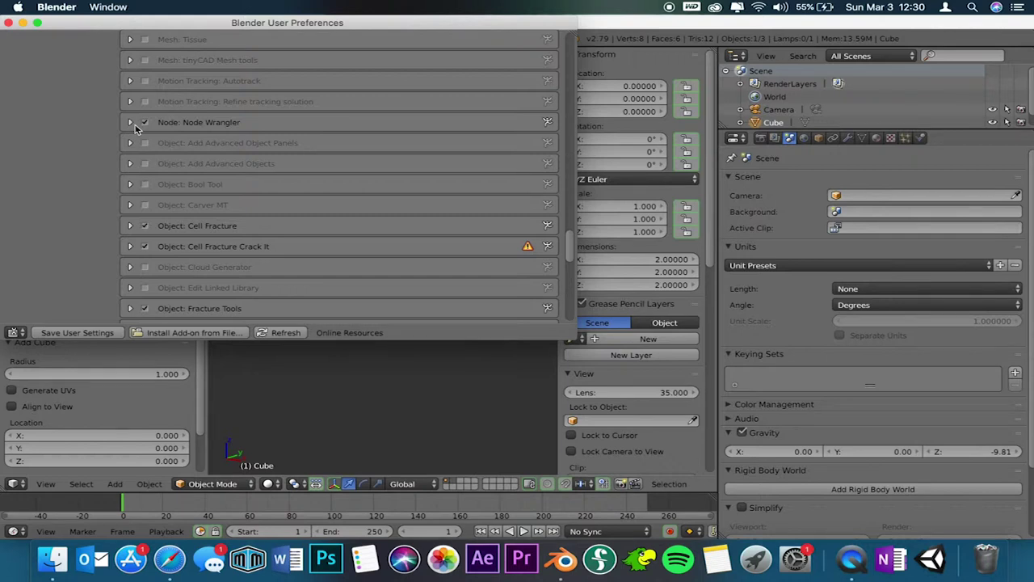
{"action": "scroll", "coordinate": [131, 129], "scroll_direction": "down", "scroll_amount": 3}
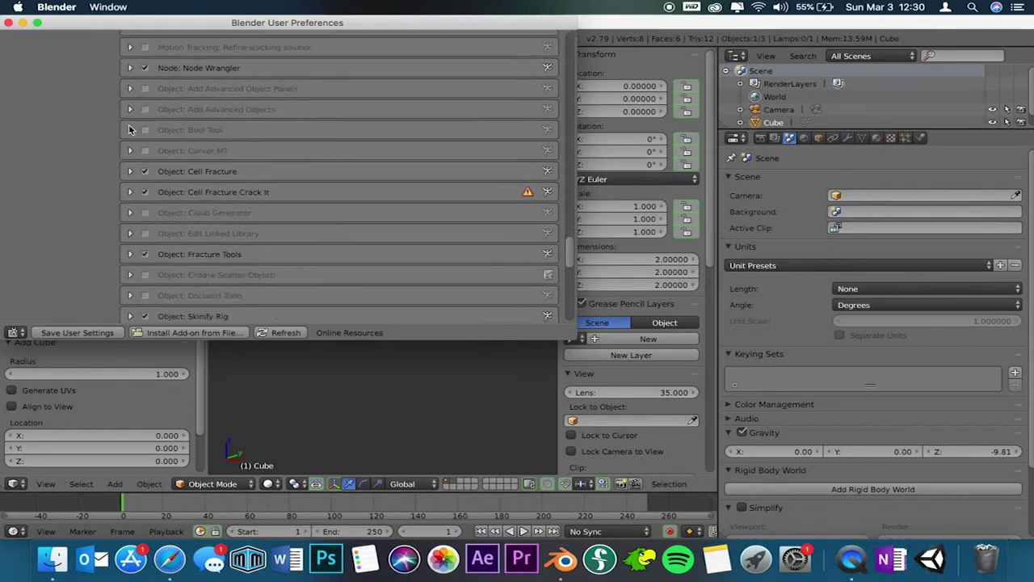
{"action": "scroll", "coordinate": [130, 129], "scroll_direction": "down", "scroll_amount": 2}
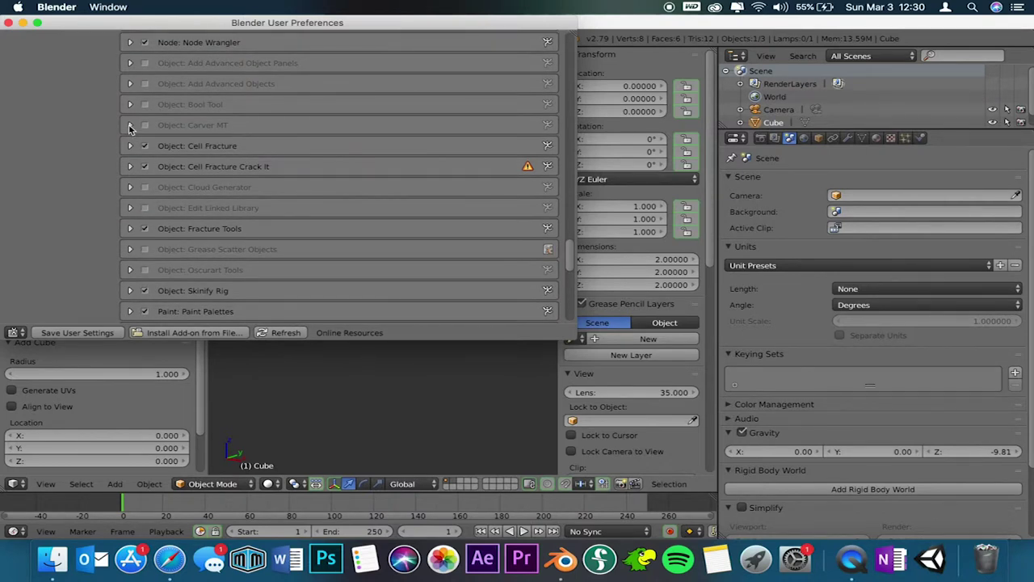
{"action": "scroll", "coordinate": [142, 143], "scroll_direction": "down", "scroll_amount": 3}
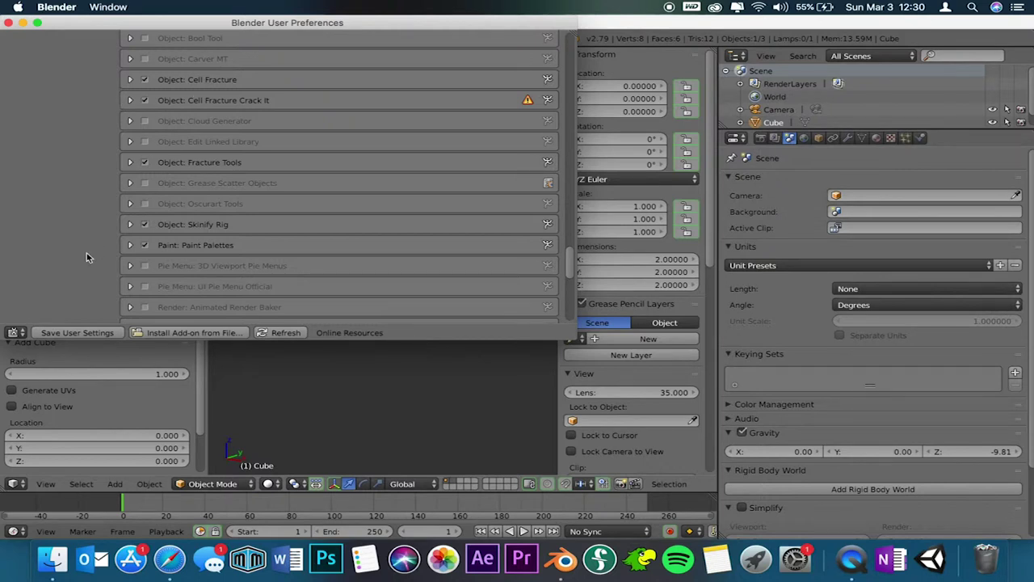
{"action": "scroll", "coordinate": [86, 255], "scroll_direction": "down", "scroll_amount": 2}
{"action": "scroll", "coordinate": [86, 253], "scroll_direction": "down", "scroll_amount": 3}
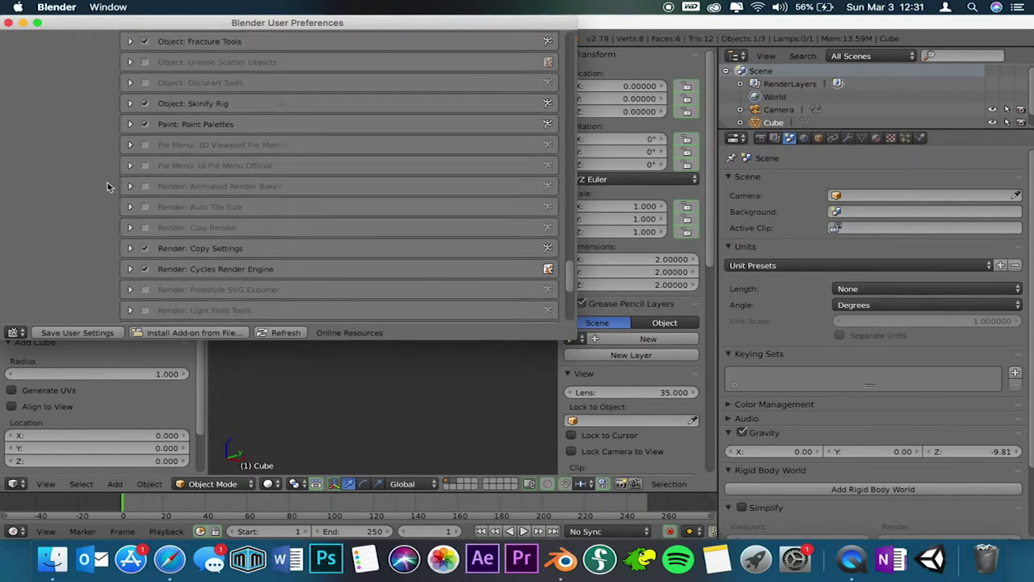
{"action": "scroll", "coordinate": [107, 183], "scroll_direction": "down", "scroll_amount": 1}
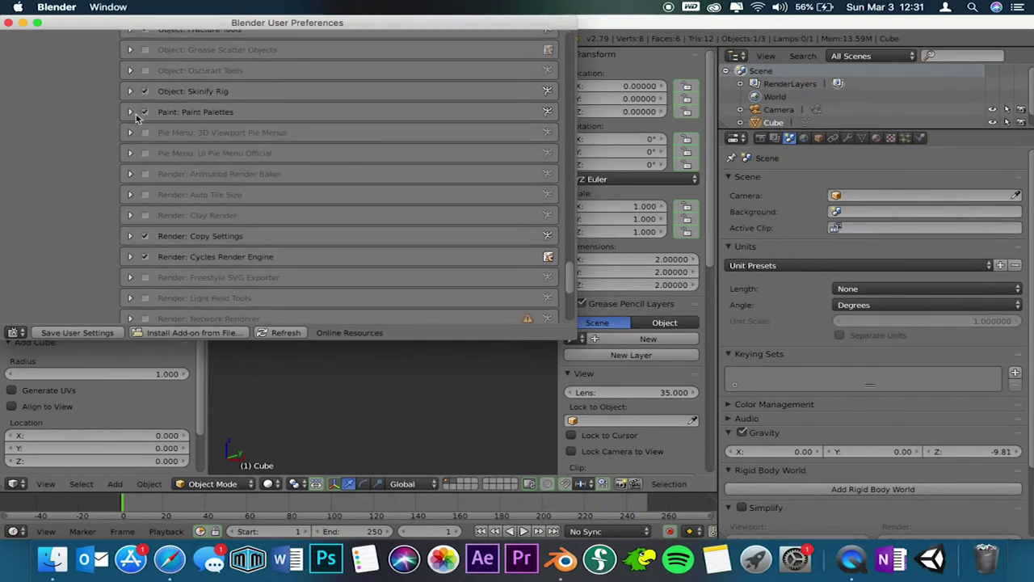
{"action": "left_click", "coordinate": [130, 112]}
{"action": "left_click", "coordinate": [130, 112]}
{"action": "left_click", "coordinate": [129, 113]}
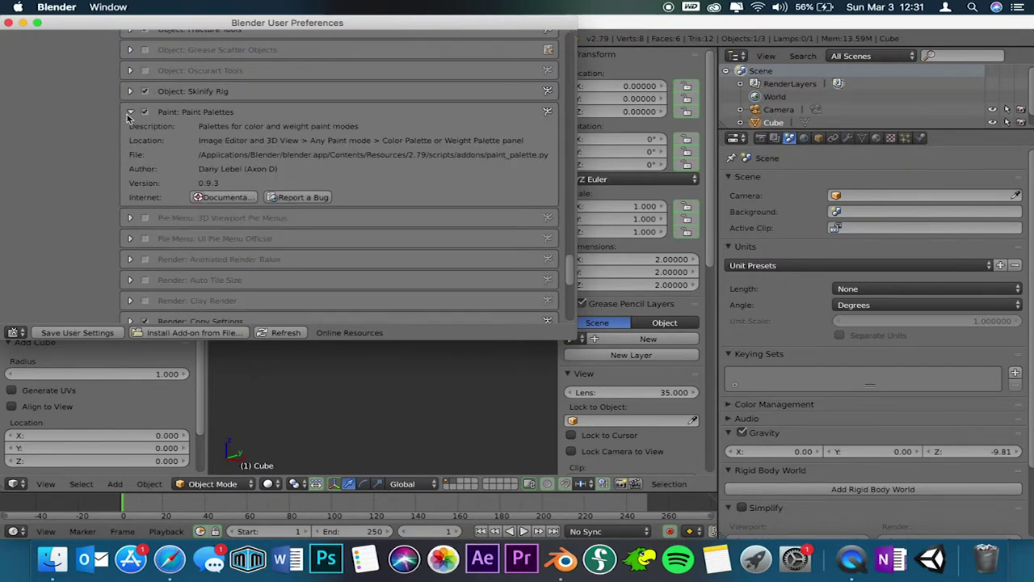
{"action": "left_click", "coordinate": [129, 112]}
{"action": "left_click", "coordinate": [129, 112]}
{"action": "left_click", "coordinate": [130, 113]}
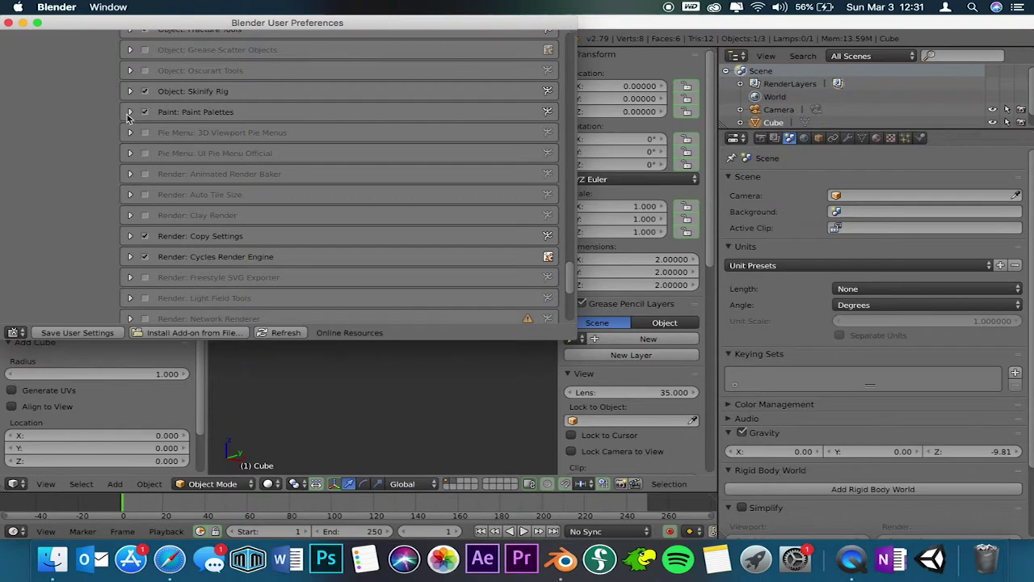
{"action": "left_click", "coordinate": [129, 112]}
{"action": "left_click", "coordinate": [129, 112]}
{"action": "scroll", "coordinate": [67, 234], "scroll_direction": "down", "scroll_amount": 5}
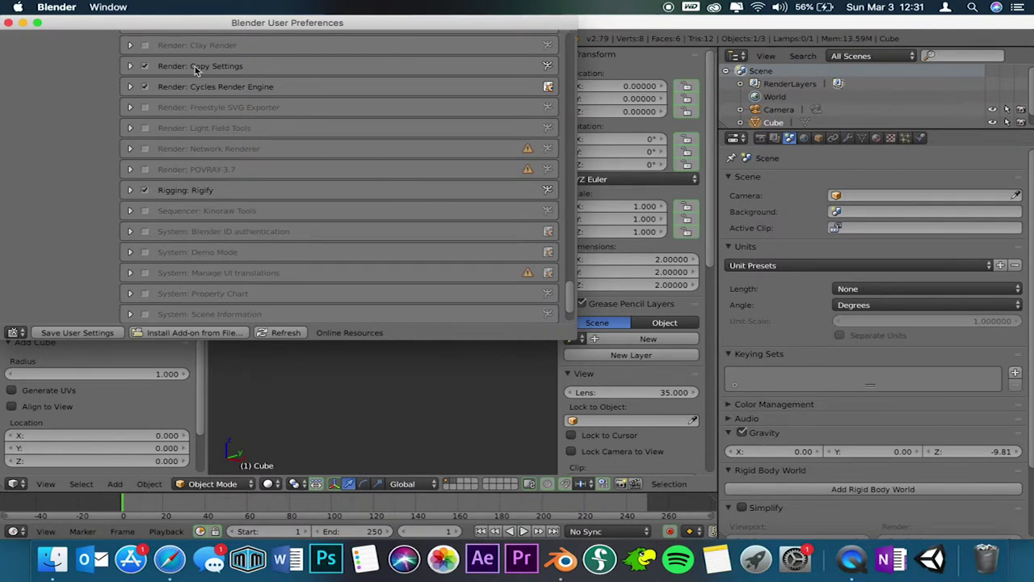
{"action": "left_click", "coordinate": [131, 67]}
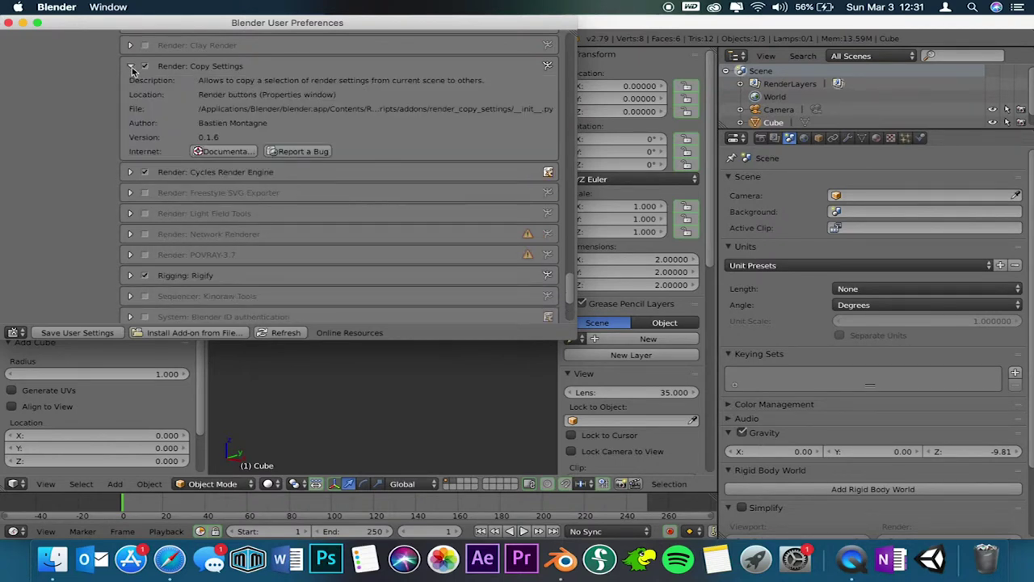
{"action": "left_click", "coordinate": [132, 68]}
{"action": "left_click", "coordinate": [131, 67]}
{"action": "left_click", "coordinate": [131, 67]}
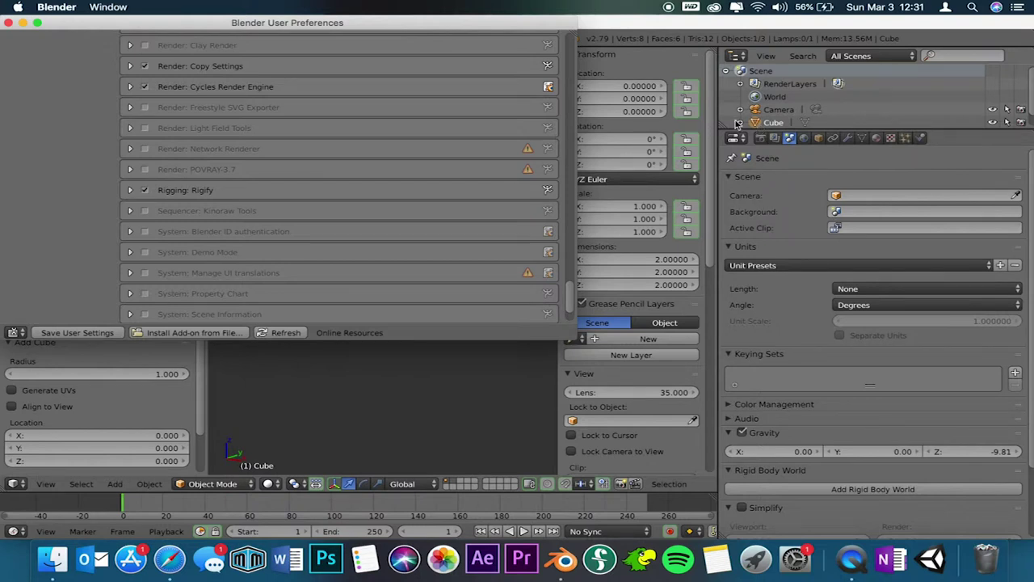
{"action": "left_click", "coordinate": [133, 88]}
{"action": "left_click", "coordinate": [132, 87]}
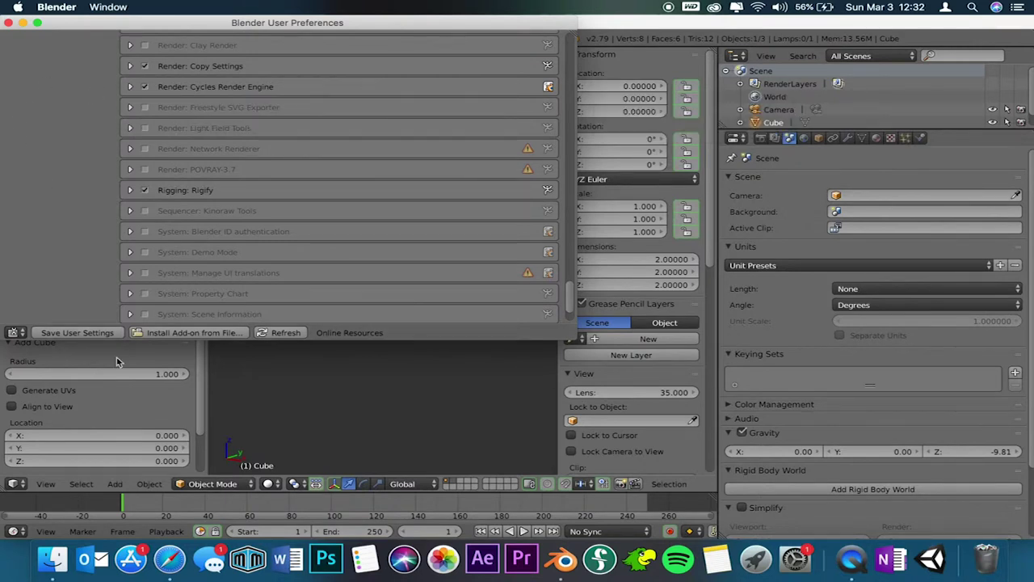
{"action": "scroll", "coordinate": [68, 244], "scroll_direction": "down", "scroll_amount": 4}
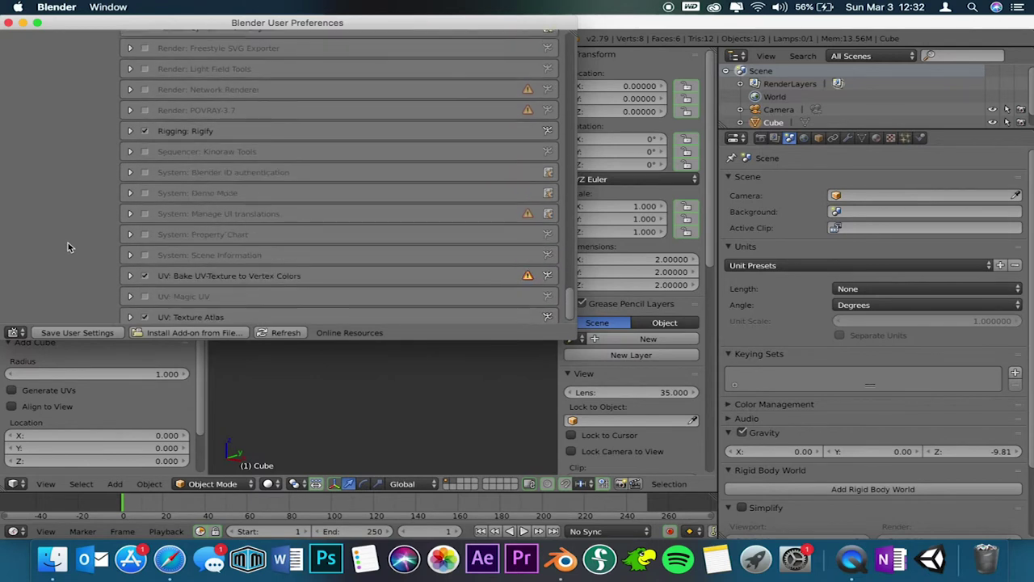
{"action": "scroll", "coordinate": [67, 243], "scroll_direction": "up", "scroll_amount": 2}
{"action": "scroll", "coordinate": [68, 242], "scroll_direction": "down", "scroll_amount": 2}
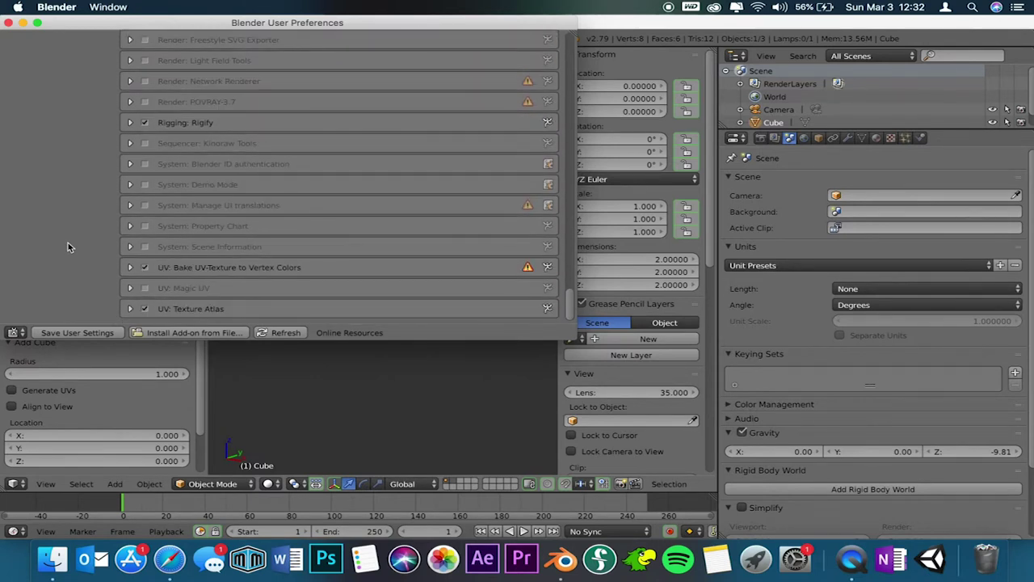
{"action": "left_click", "coordinate": [130, 123]}
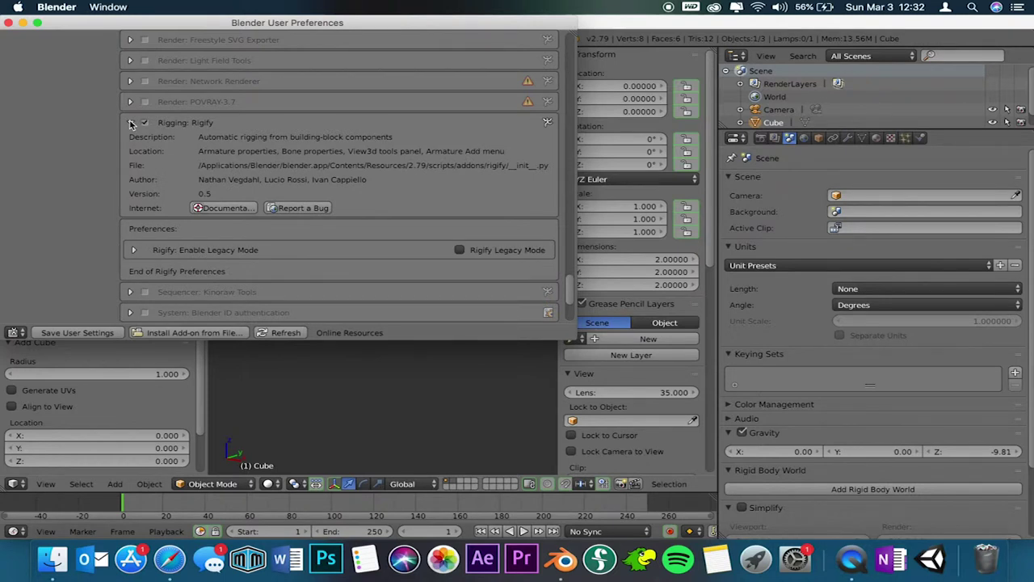
{"action": "left_click", "coordinate": [130, 123]}
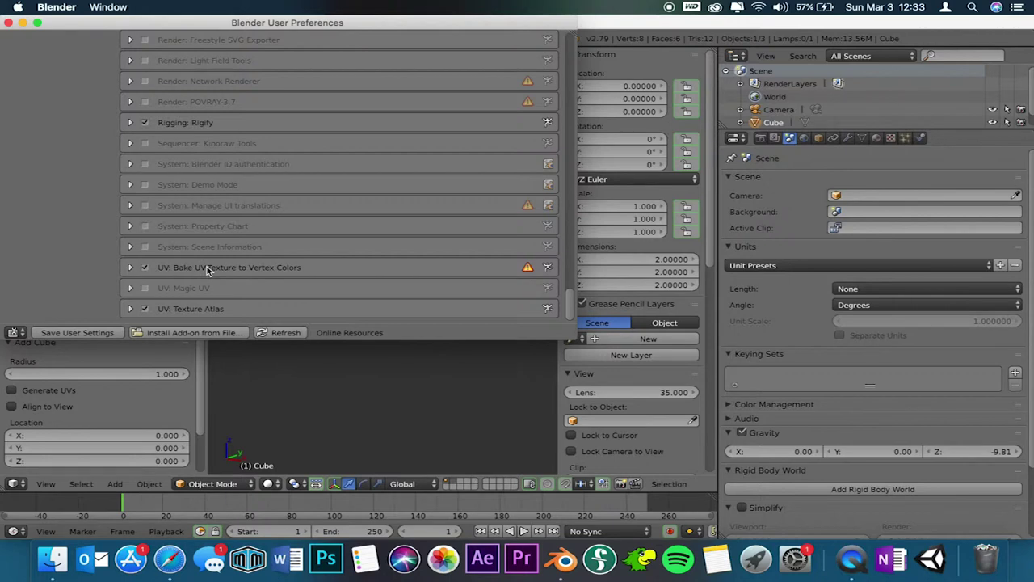
{"action": "left_click", "coordinate": [132, 310]}
{"action": "left_click", "coordinate": [132, 309]}
{"action": "scroll", "coordinate": [278, 96], "scroll_direction": "up", "scroll_amount": 15}
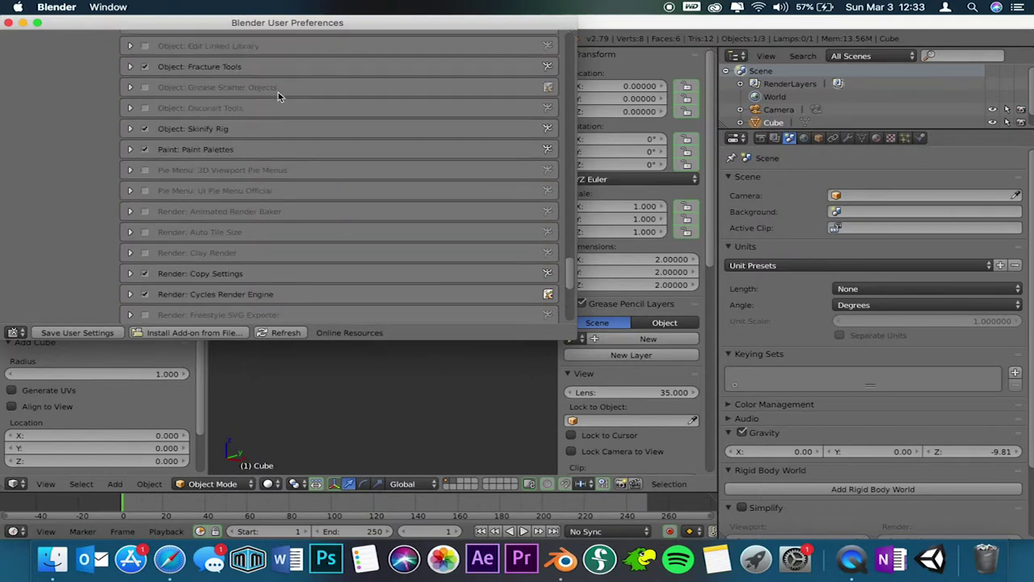
{"action": "scroll", "coordinate": [278, 96], "scroll_direction": "up", "scroll_amount": 15}
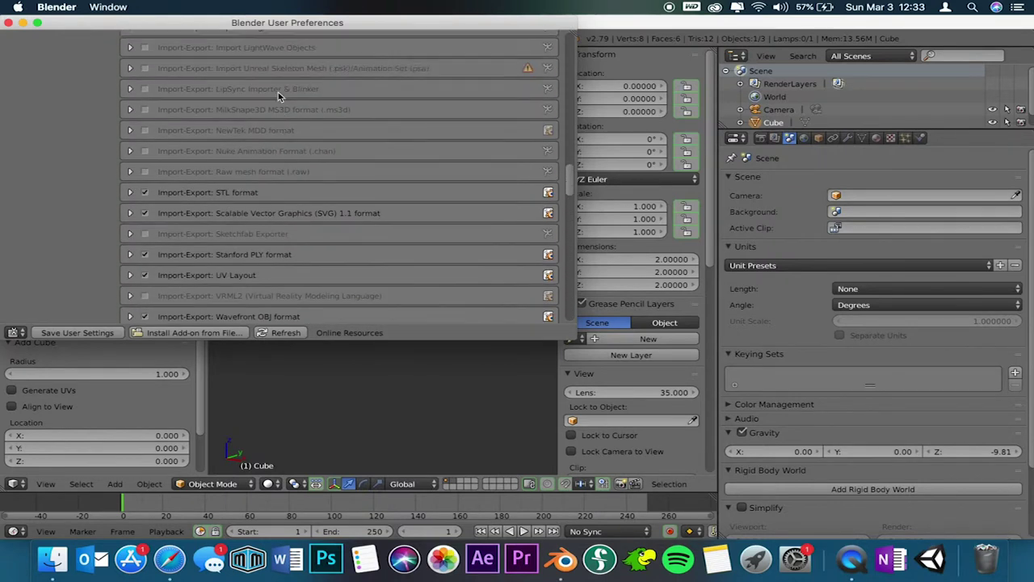
{"action": "scroll", "coordinate": [278, 96], "scroll_direction": "up", "scroll_amount": 15}
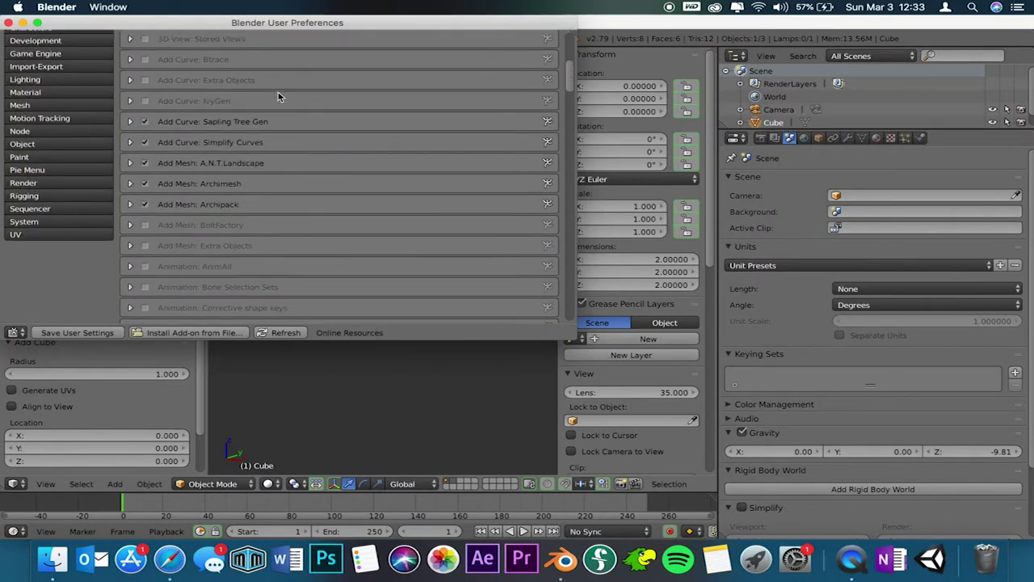
{"action": "scroll", "coordinate": [278, 92], "scroll_direction": "up", "scroll_amount": 5}
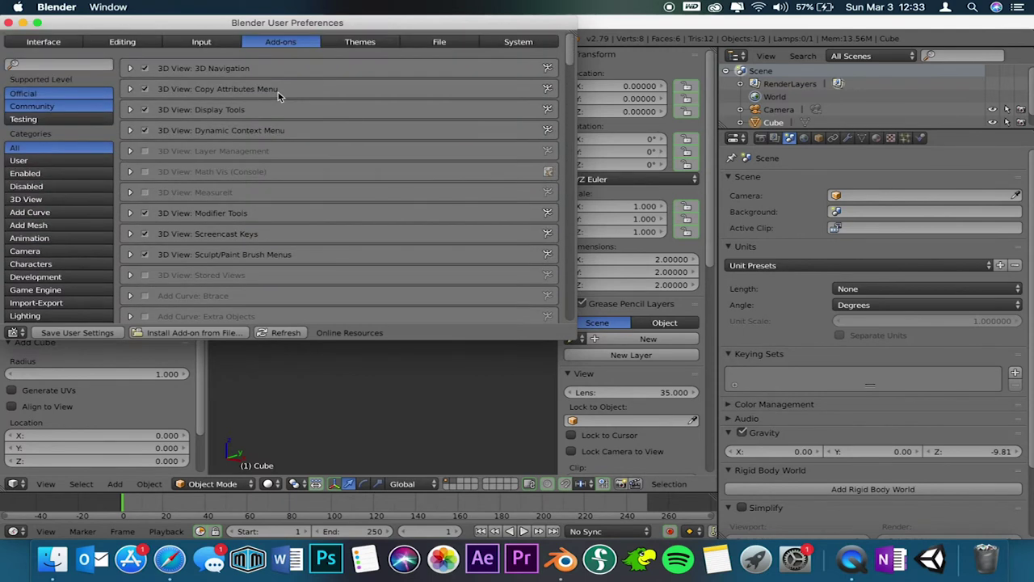
{"action": "left_click", "coordinate": [347, 43]}
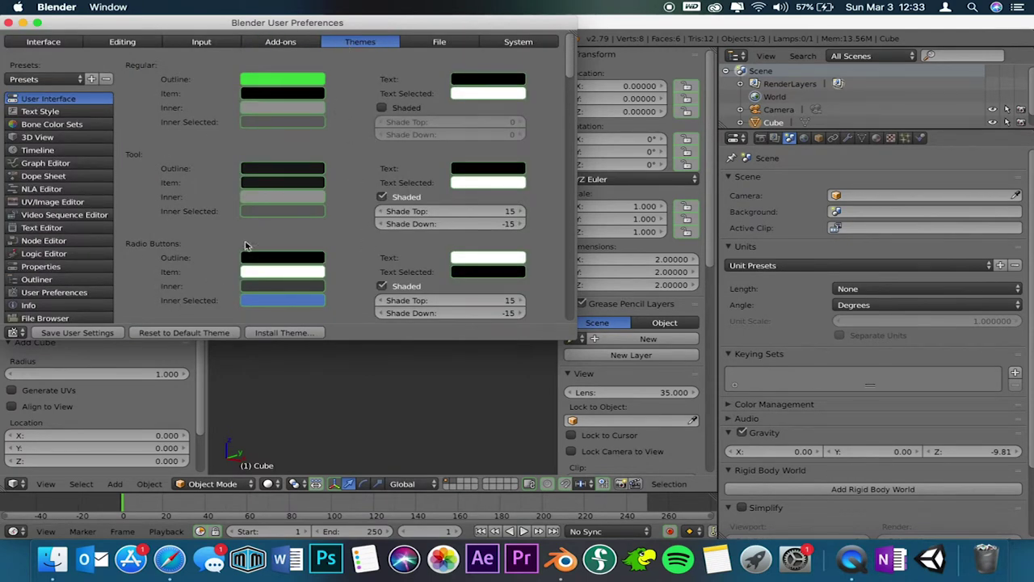
Set the Regular outline to purple and the Regular inner button fill to grey-blue.
{"action": "left_click", "coordinate": [277, 81]}
{"action": "left_click", "coordinate": [329, 136]}
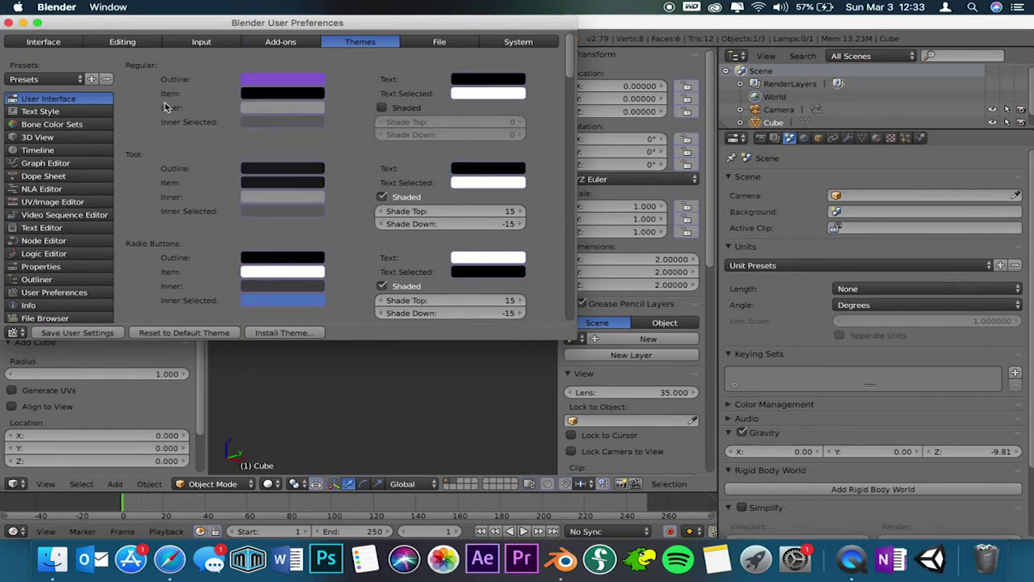
{"action": "left_click", "coordinate": [315, 111]}
{"action": "left_click_drag", "start_coordinate": [312, 171], "coordinate": [345, 186]}
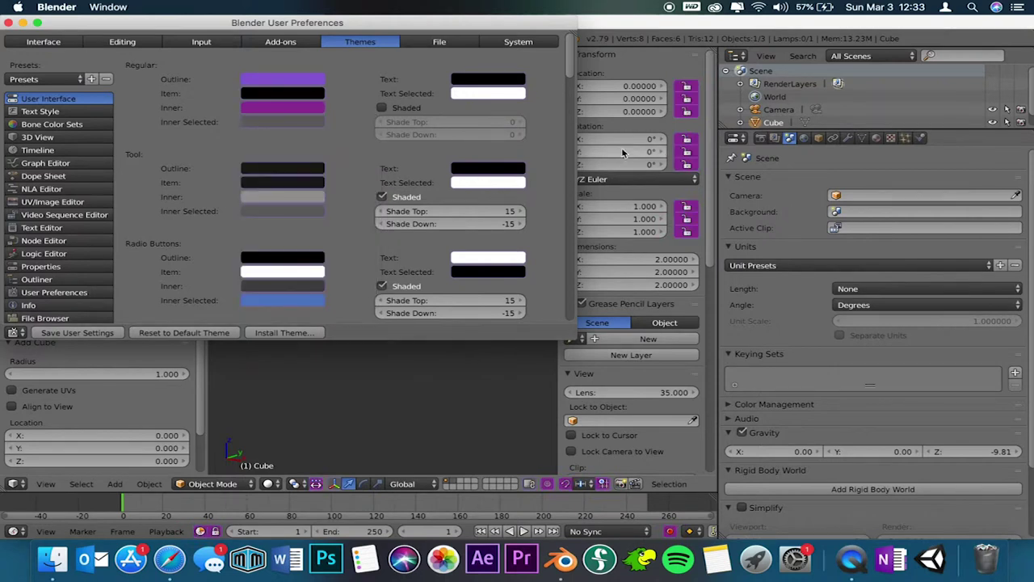
{"action": "left_click", "coordinate": [278, 110]}
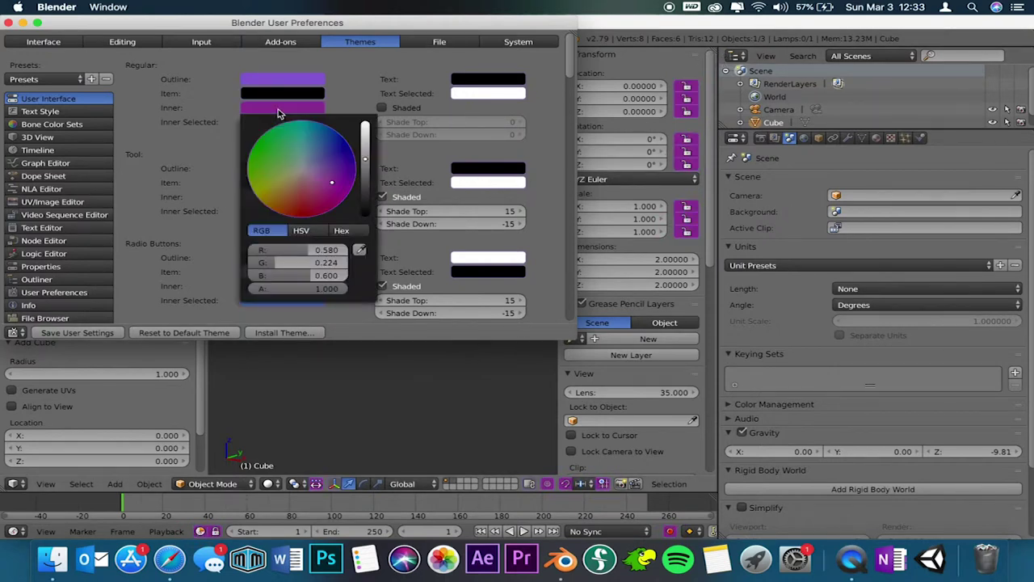
{"action": "left_click", "coordinate": [313, 164]}
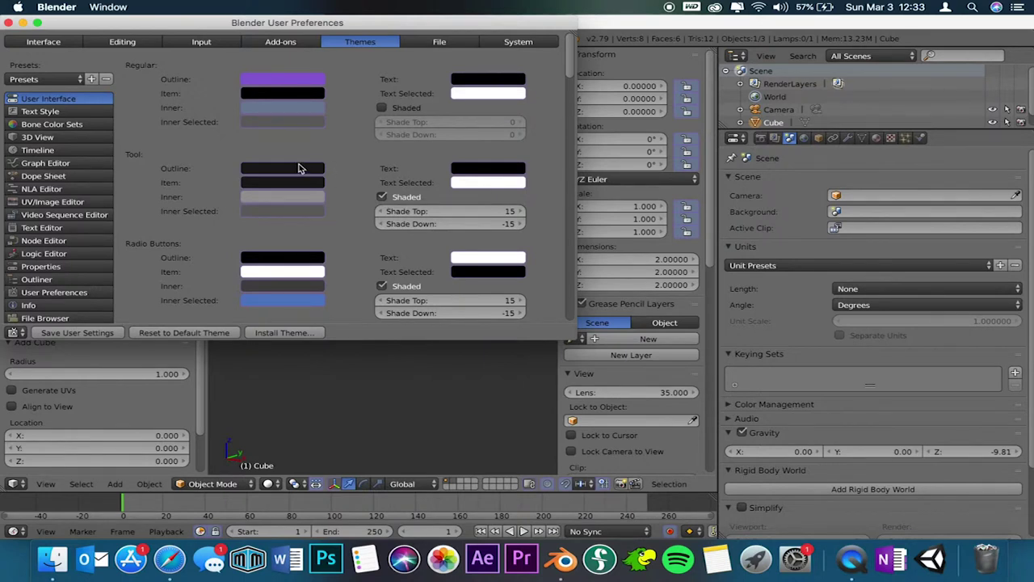
Set the Inner Selected button fill to a dark olive colour.
{"action": "left_click", "coordinate": [269, 127]}
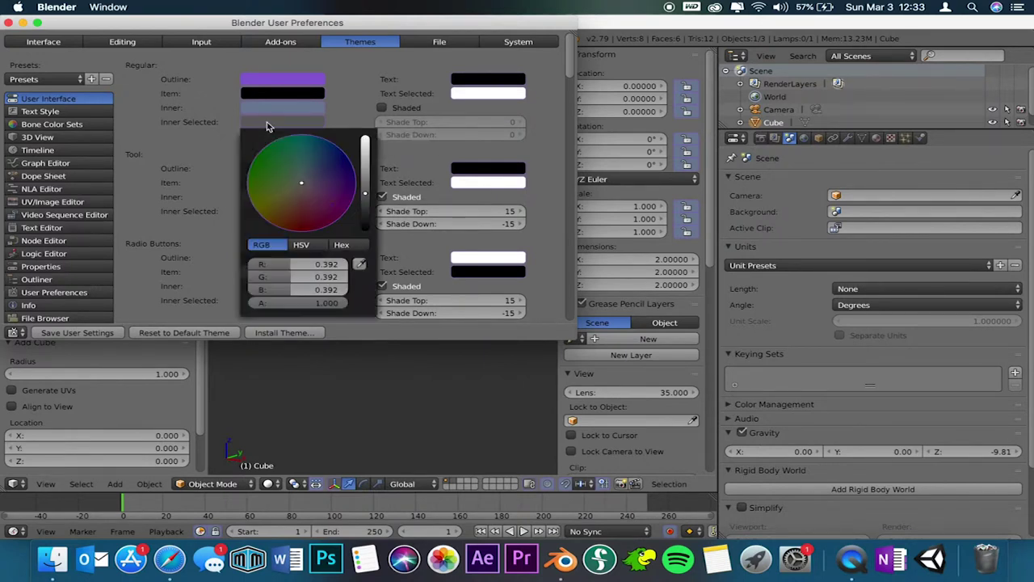
{"action": "left_click", "coordinate": [365, 150]}
{"action": "left_click_drag", "start_coordinate": [297, 155], "coordinate": [263, 194]}
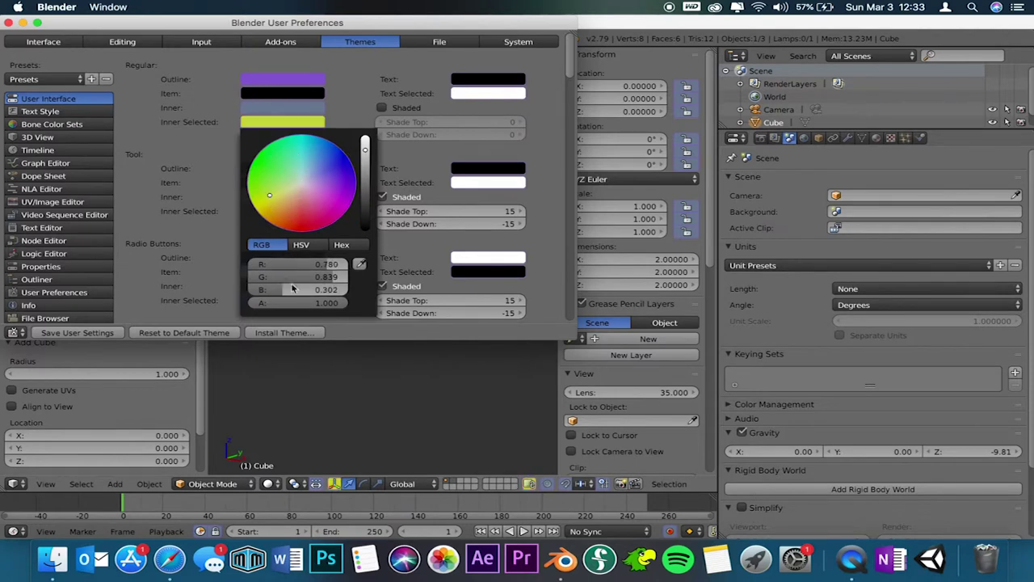
{"action": "left_click", "coordinate": [295, 125]}
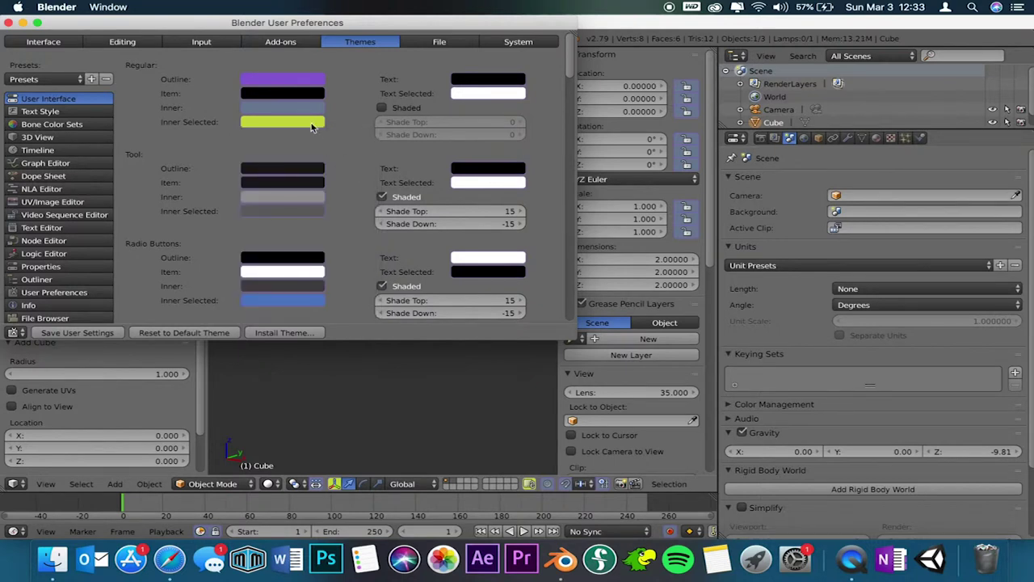
{"action": "left_click", "coordinate": [312, 127]}
{"action": "left_click_drag", "start_coordinate": [364, 144], "coordinate": [365, 174]}
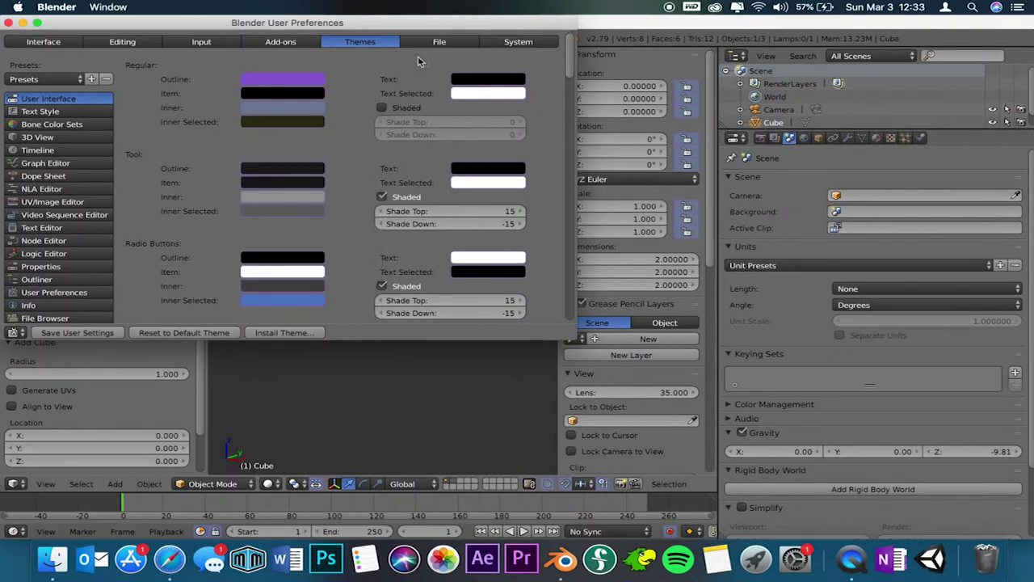
{"action": "left_click", "coordinate": [455, 43]}
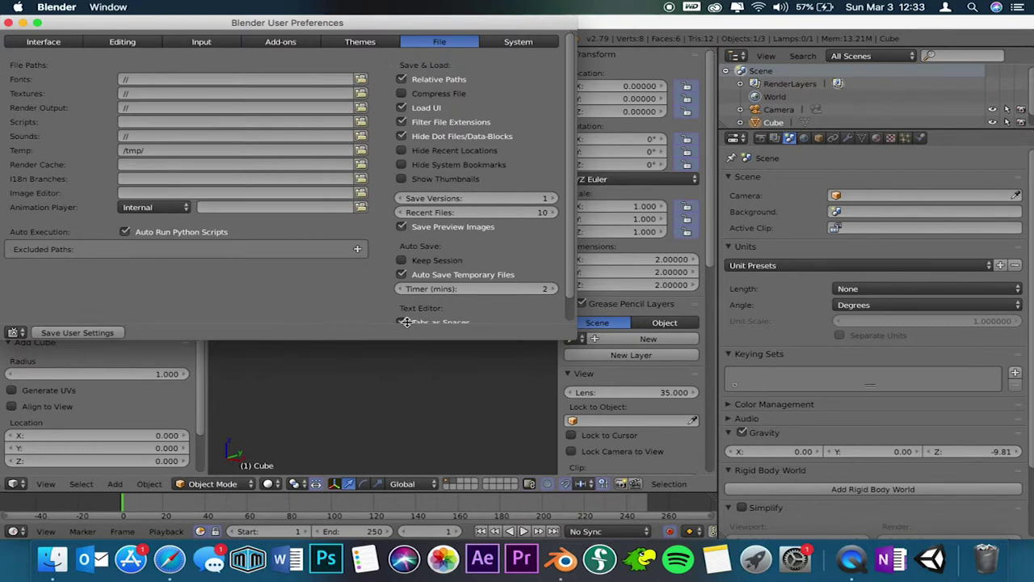
Browse for a Fonts folder, cancel without changing the path, and return to Add-ons.
{"action": "left_click", "coordinate": [361, 81]}
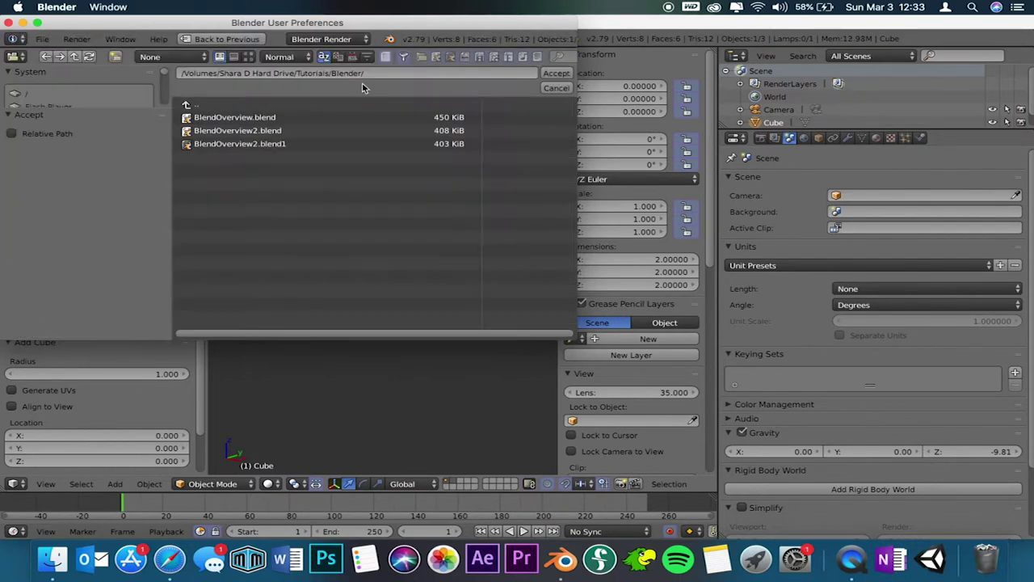
{"action": "left_click", "coordinate": [557, 88]}
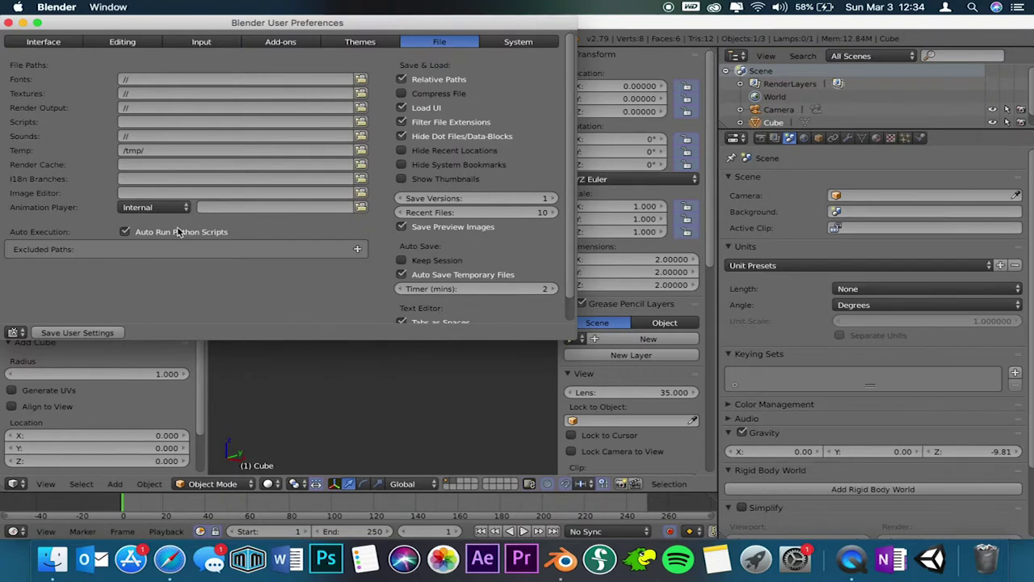
{"action": "left_click", "coordinate": [273, 45]}
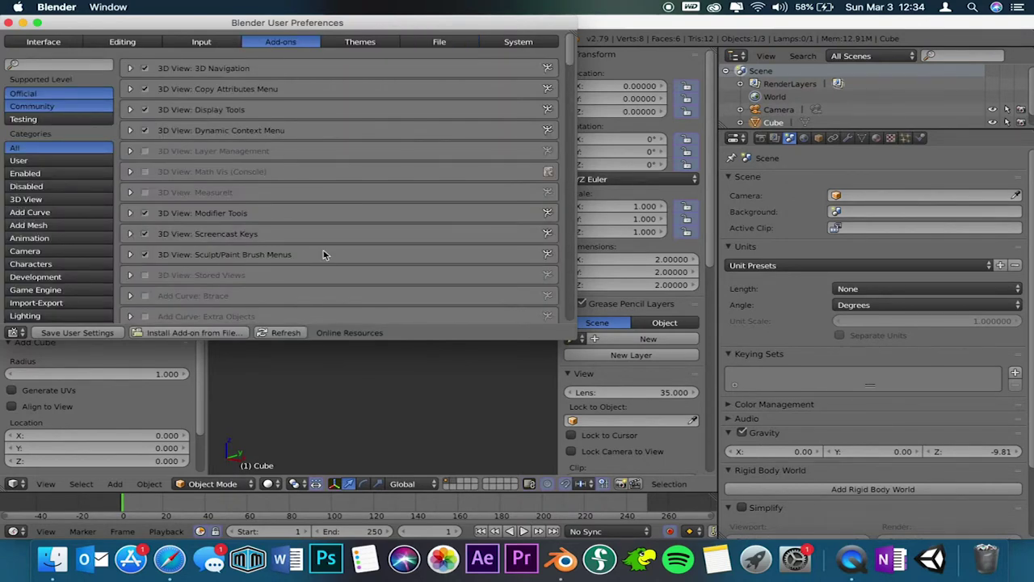
Expand and read the Camera: Add Camera Rigs add-on entry, then return to the File page.
{"action": "scroll", "coordinate": [323, 254], "scroll_direction": "down", "scroll_amount": 10}
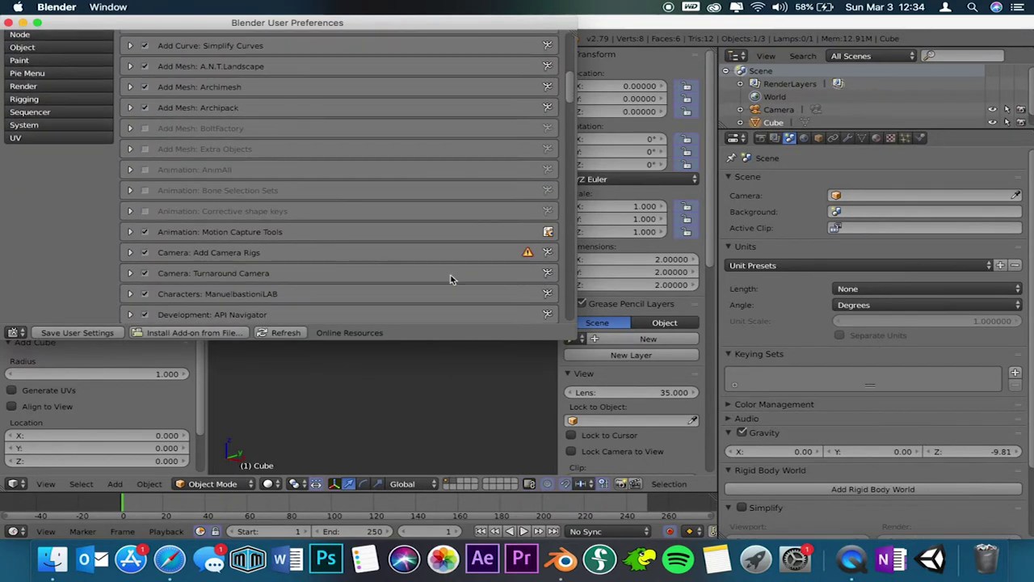
{"action": "left_click", "coordinate": [130, 252]}
{"action": "scroll", "coordinate": [132, 252], "scroll_direction": "down", "scroll_amount": 1}
{"action": "scroll", "coordinate": [132, 252], "scroll_direction": "down", "scroll_amount": 1}
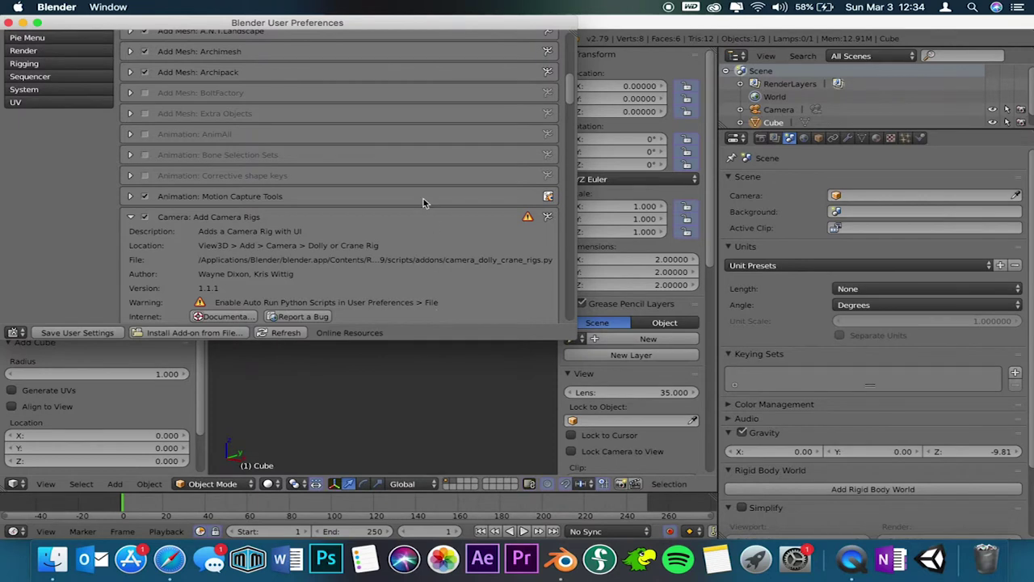
{"action": "scroll", "coordinate": [423, 202], "scroll_direction": "up", "scroll_amount": 15}
{"action": "left_click", "coordinate": [440, 41]}
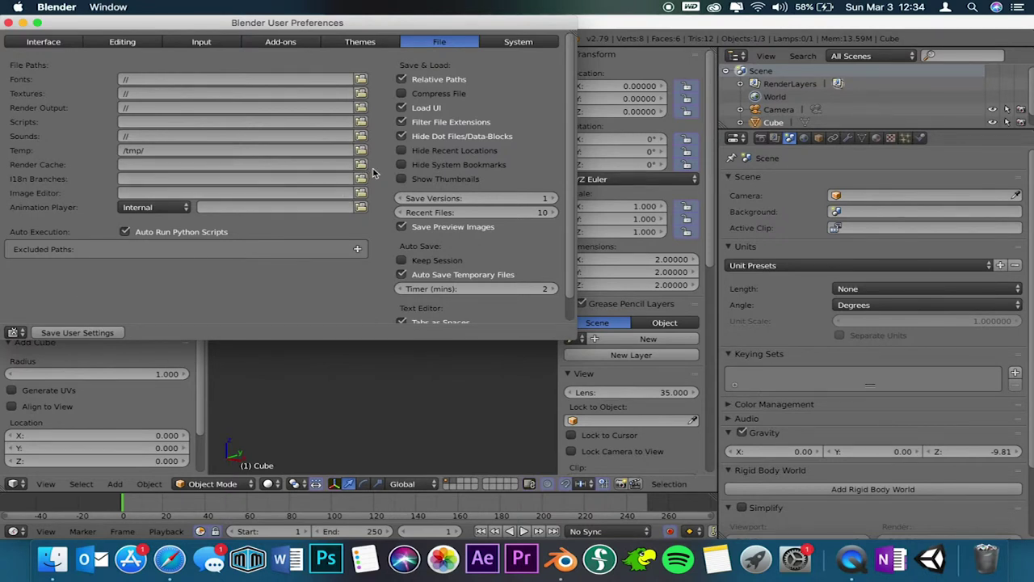
Review the File preferences, then switch to the System page with OpenCL compute settings.
{"action": "scroll", "coordinate": [373, 173], "scroll_direction": "down", "scroll_amount": 1}
{"action": "scroll", "coordinate": [373, 173], "scroll_direction": "up", "scroll_amount": 1}
{"action": "scroll", "coordinate": [389, 206], "scroll_direction": "down", "scroll_amount": 1}
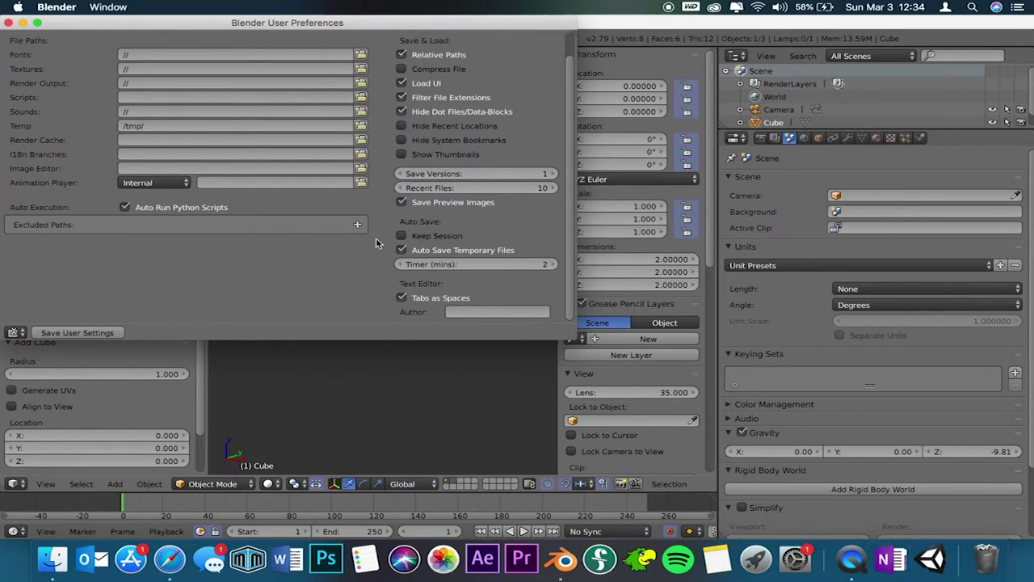
{"action": "scroll", "coordinate": [374, 319], "scroll_direction": "up", "scroll_amount": 1}
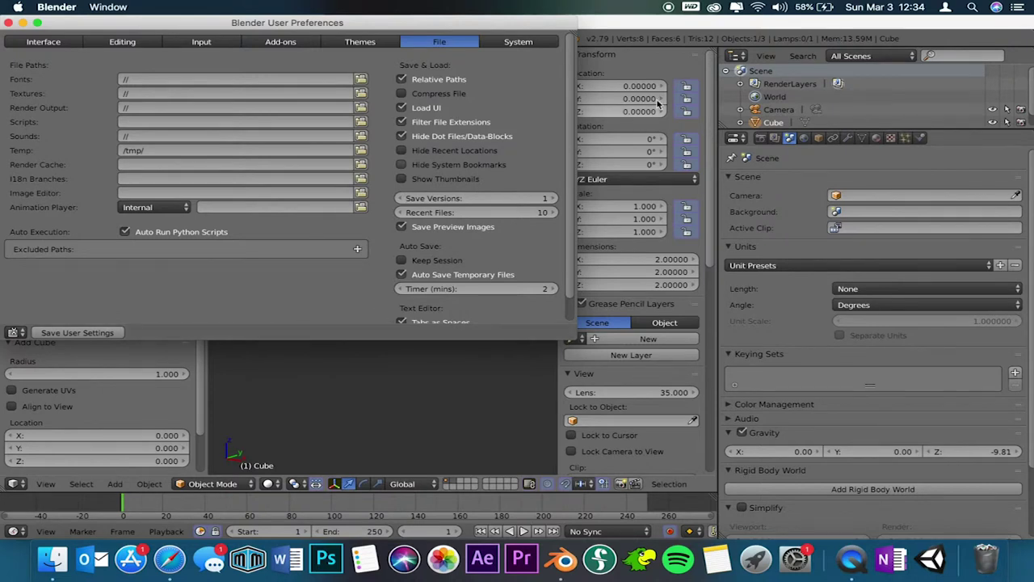
{"action": "left_click", "coordinate": [540, 42]}
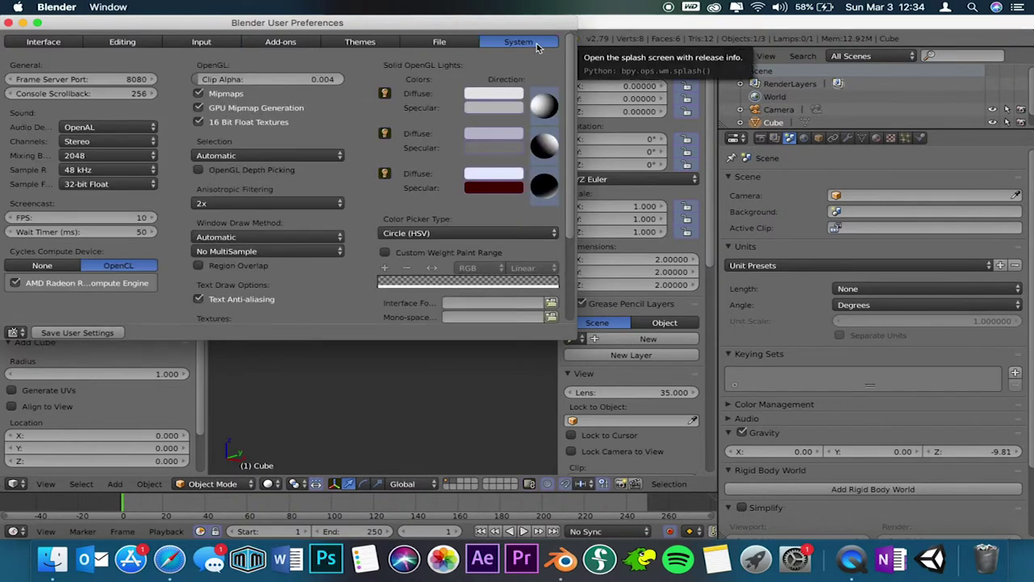
{"action": "left_click", "coordinate": [35, 264]}
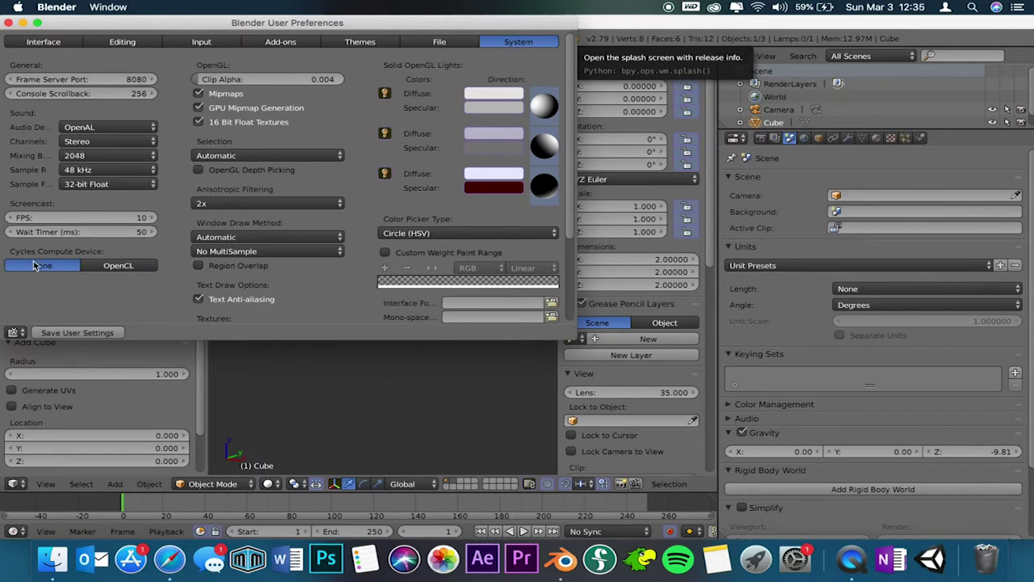
{"action": "left_click", "coordinate": [95, 267]}
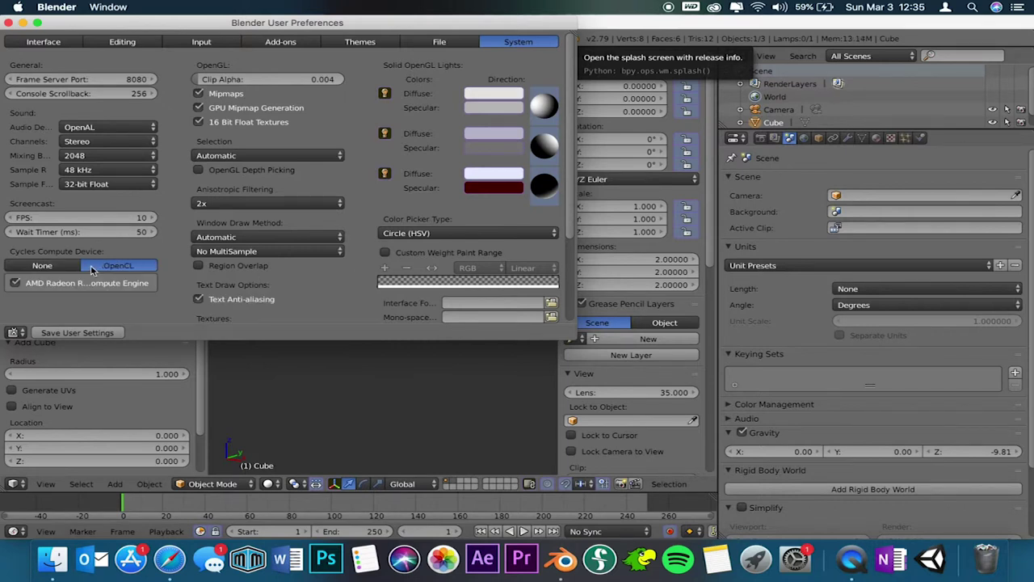
{"action": "left_click", "coordinate": [30, 266]}
{"action": "left_click", "coordinate": [119, 264]}
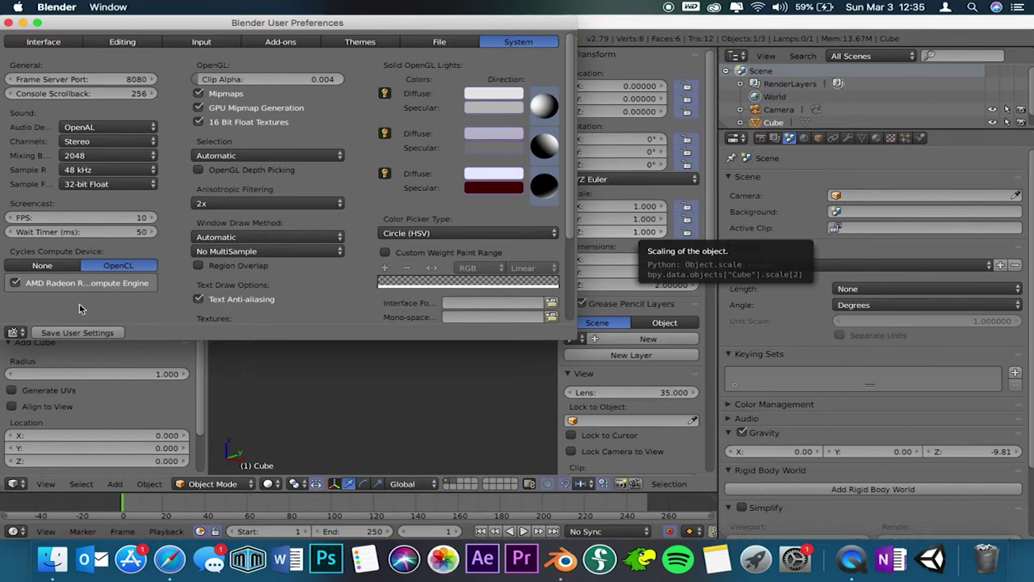
{"action": "scroll", "coordinate": [79, 307], "scroll_direction": "down", "scroll_amount": 5}
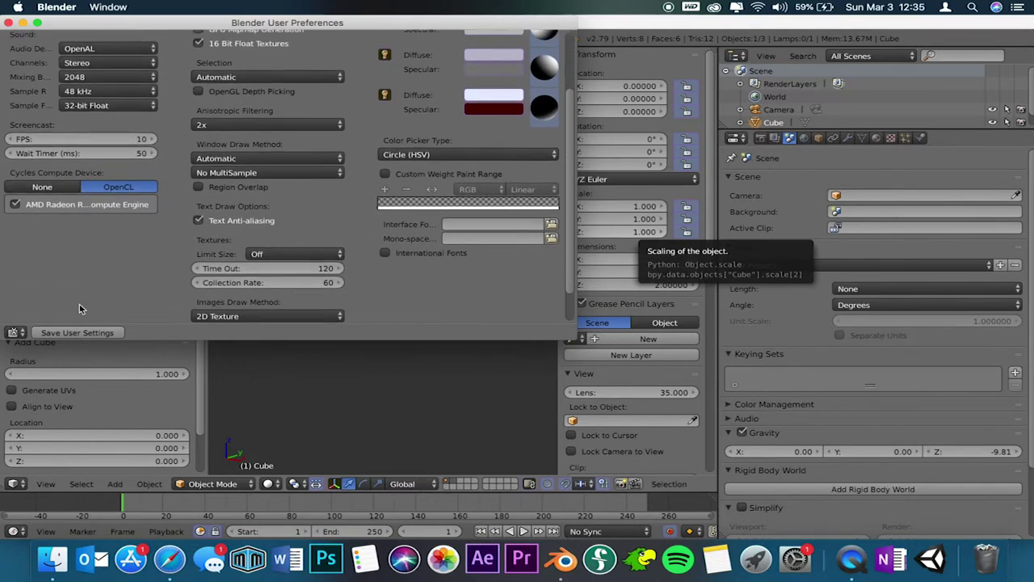
{"action": "scroll", "coordinate": [79, 304], "scroll_direction": "up", "scroll_amount": 5}
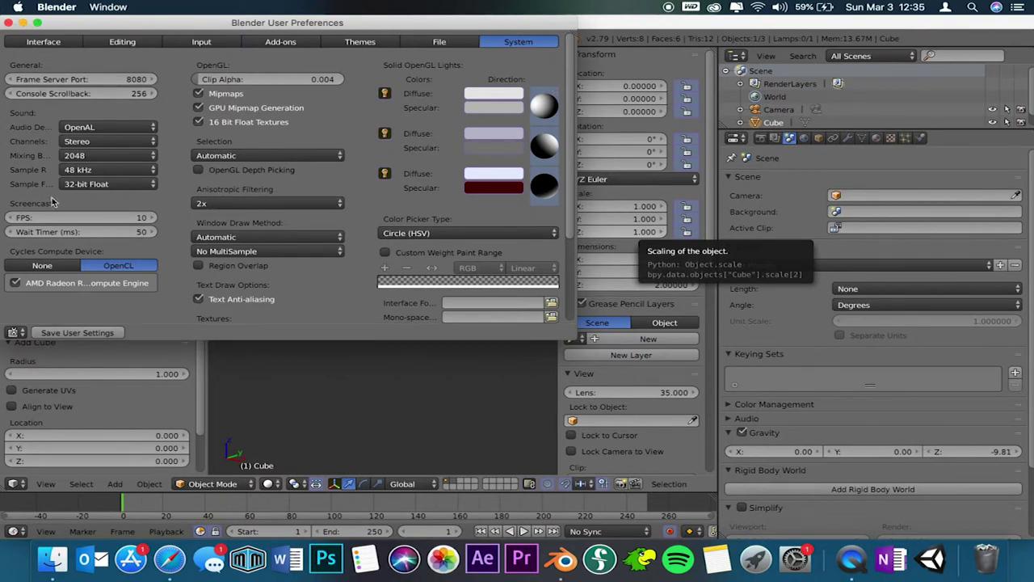
Save the user settings, close Preferences, and overwrite BlendOverview2.blend.
{"action": "left_click", "coordinate": [79, 337]}
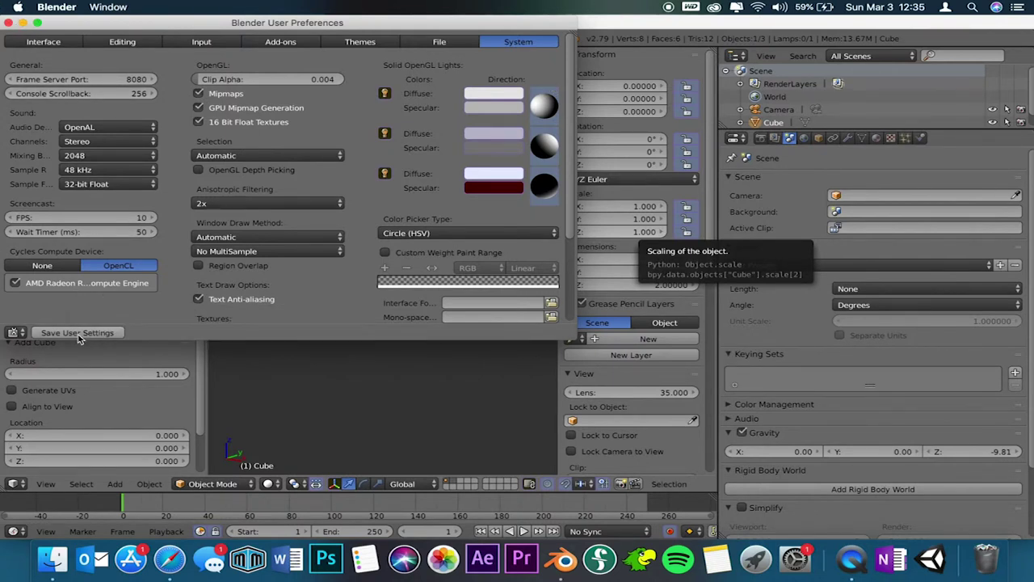
{"action": "left_click", "coordinate": [9, 23]}
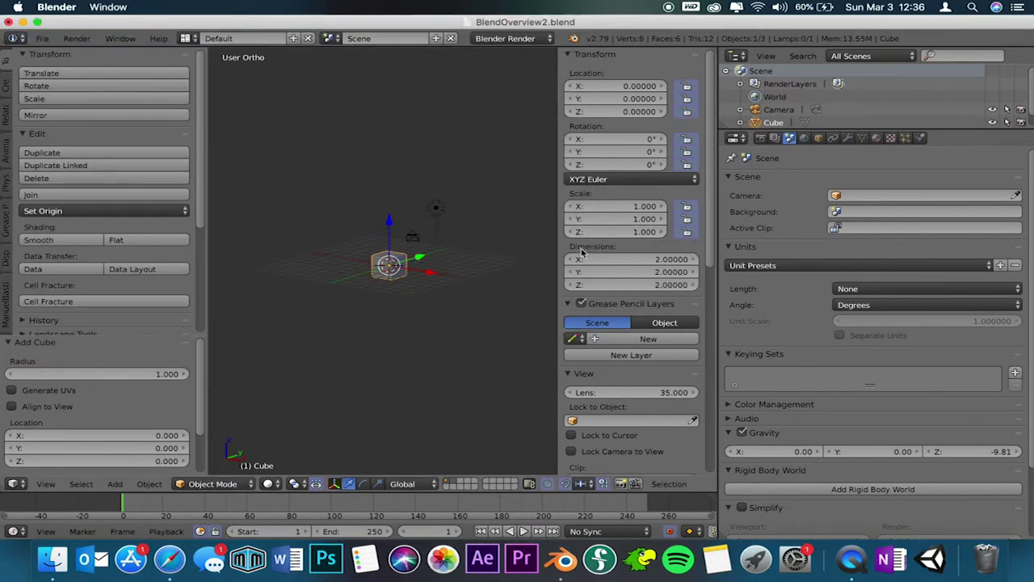
{"action": "key", "text": "ctrl+s"}
{"action": "left_click", "coordinate": [380, 245]}
Raise the cube along Z to 1.17 and save BlendOverview2.blend again.
{"action": "left_click_drag", "start_coordinate": [390, 221], "coordinate": [392, 212]}
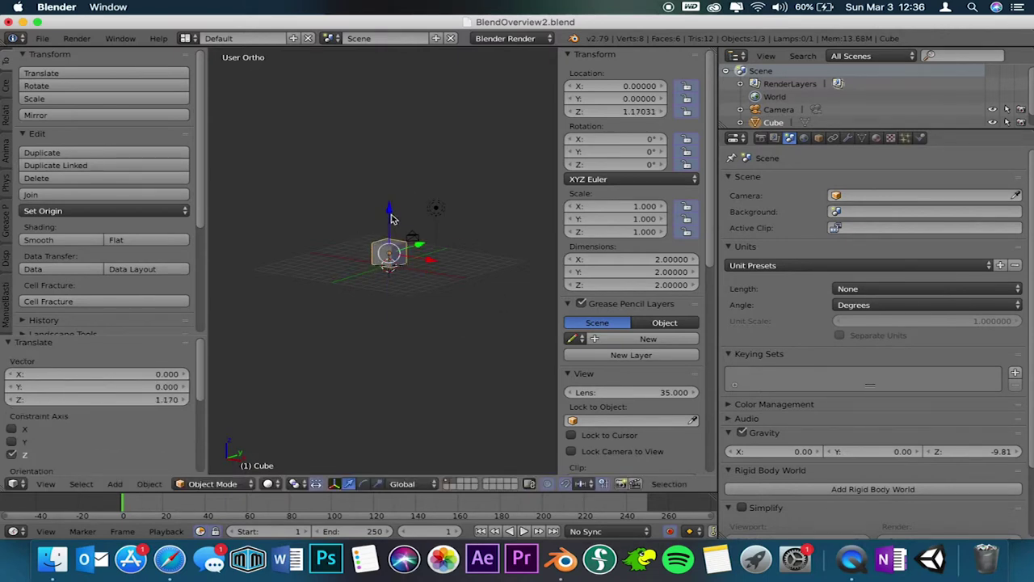
{"action": "key", "text": "ctrl+s"}
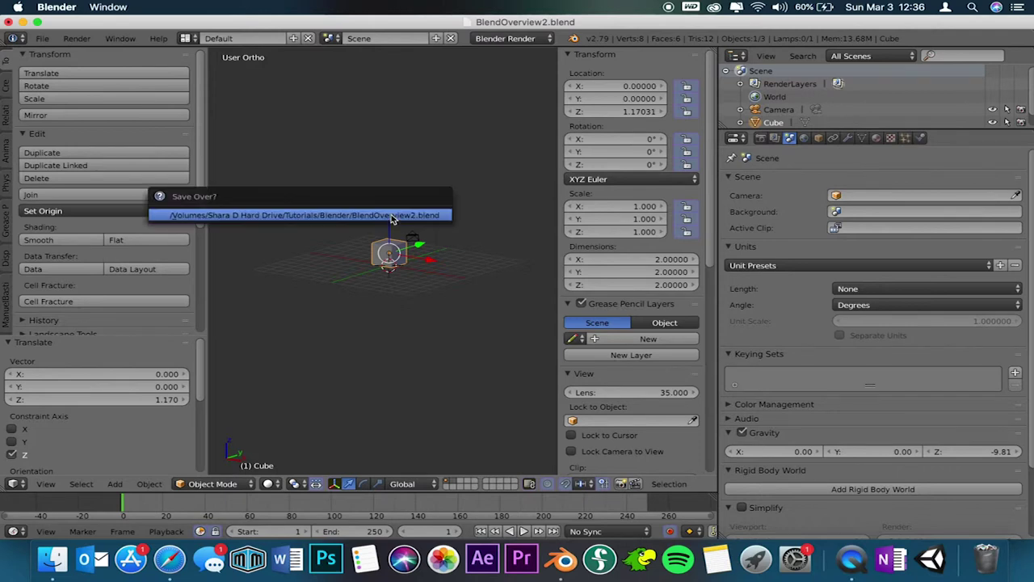
{"action": "left_click", "coordinate": [392, 218]}
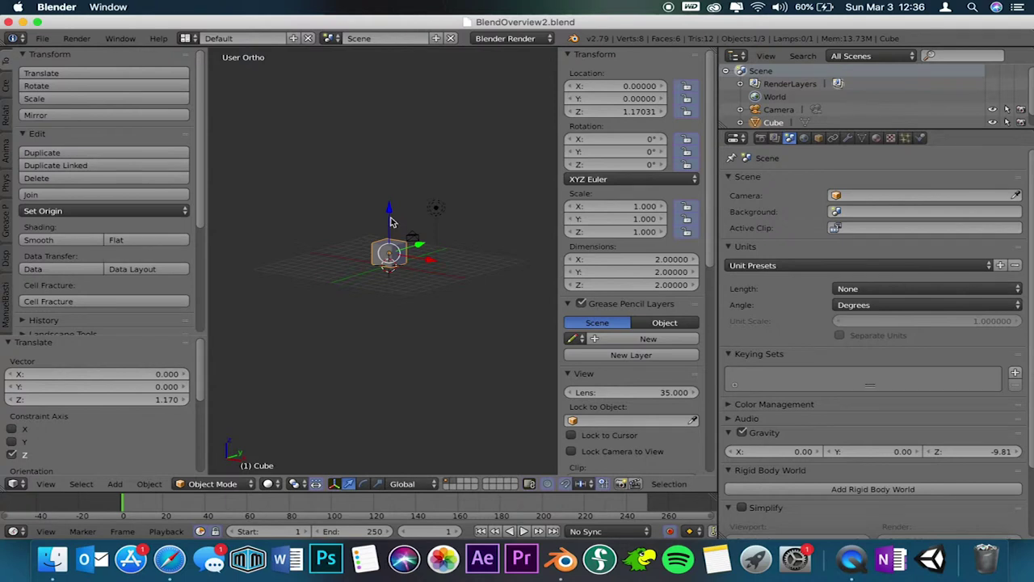
Reset the cube's Z offset to 0 in the Translate panel and save the file.
{"action": "left_click", "coordinate": [395, 211]}
{"action": "key", "text": "ctrl+s"}
{"action": "left_click", "coordinate": [394, 209]}
Lift the cube along Z to 2.6486, then start moving it freely with G.
{"action": "left_click_drag", "start_coordinate": [391, 208], "coordinate": [361, 197]}
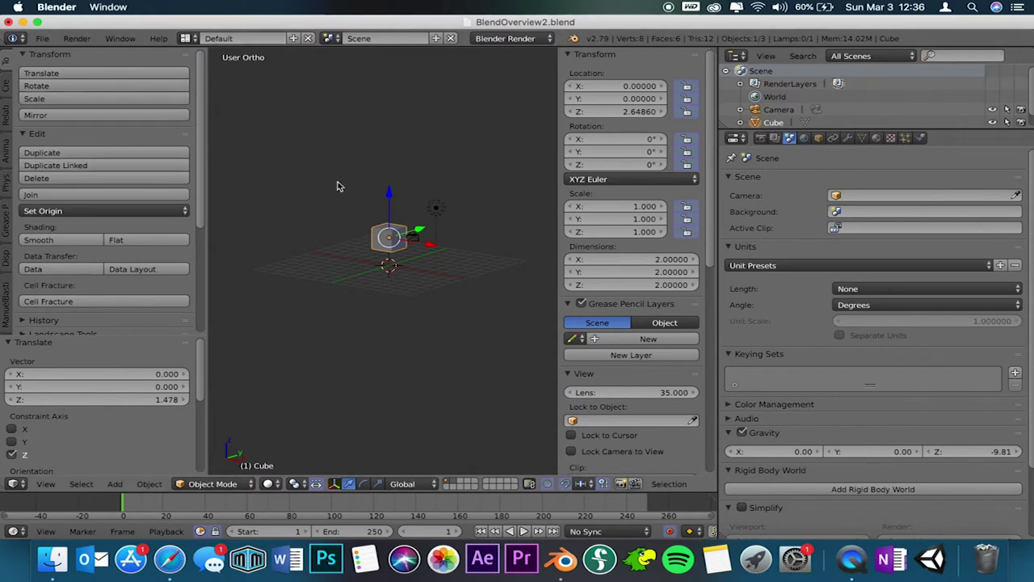
{"action": "scroll", "coordinate": [3, 162], "scroll_direction": "down", "scroll_amount": 3}
{"action": "scroll", "coordinate": [3, 139], "scroll_direction": "up", "scroll_amount": 3}
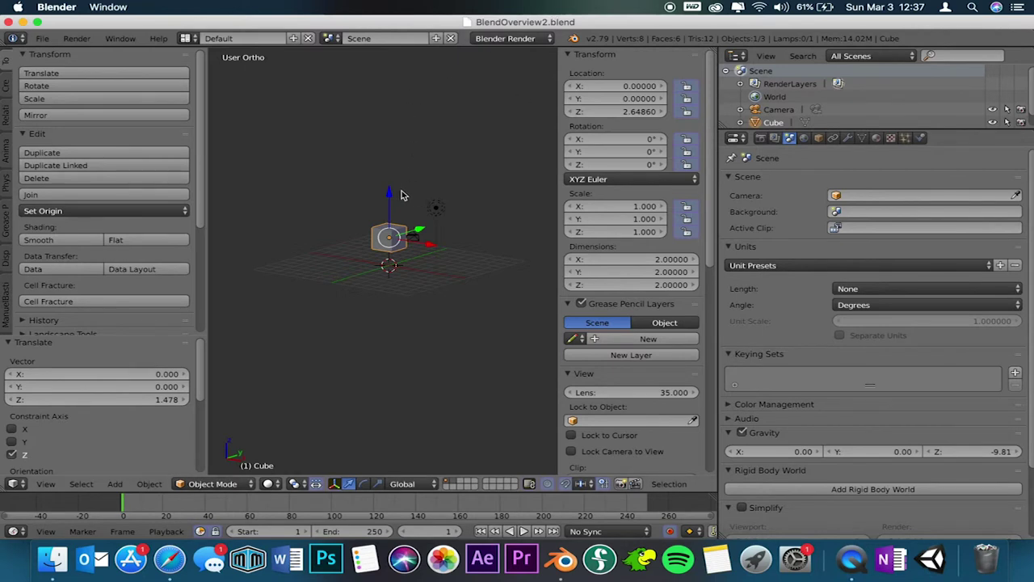
{"action": "key", "text": "g"}
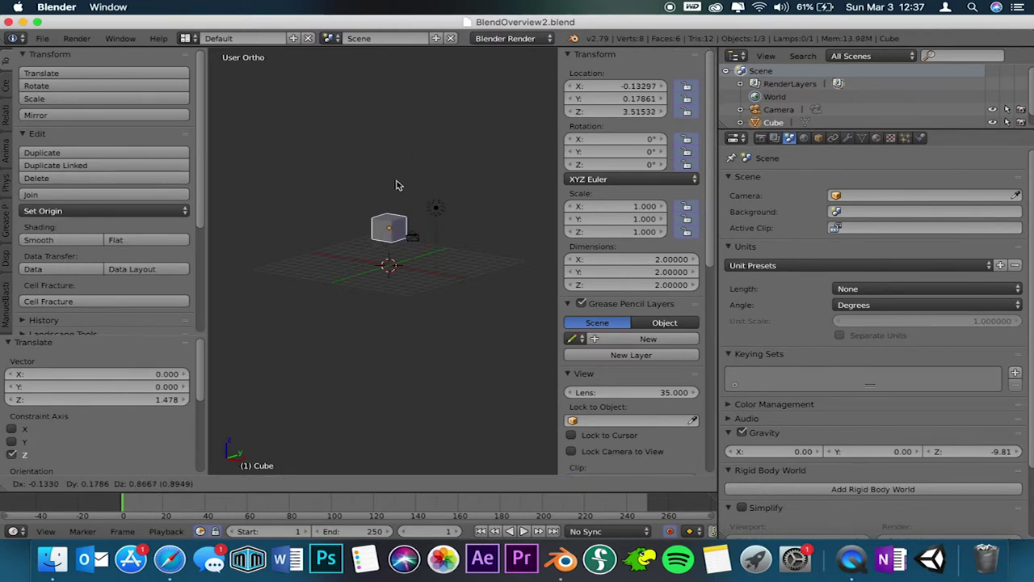